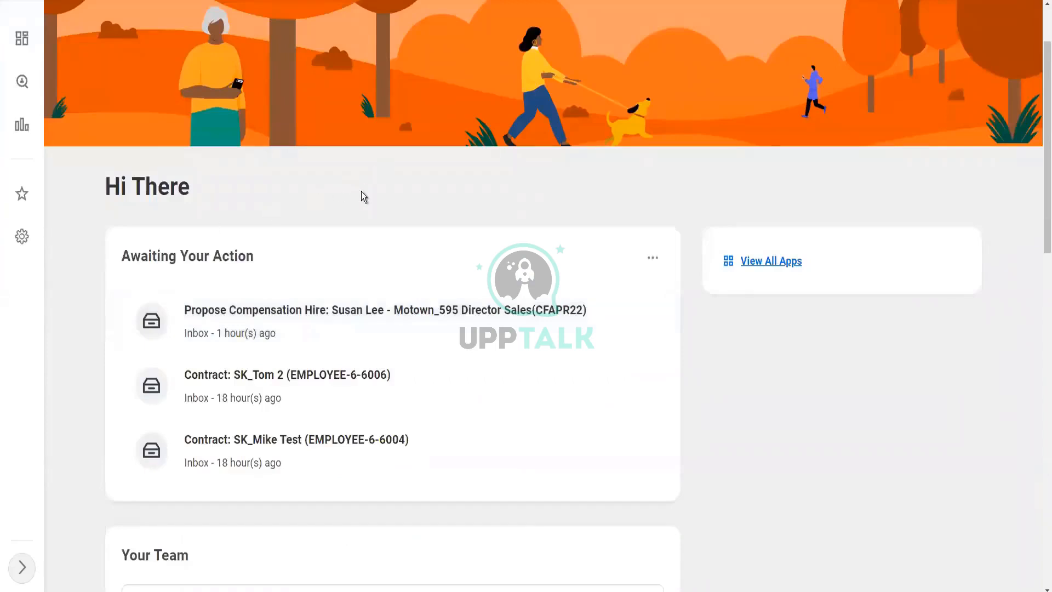
# - Switch to the text editor holding the earlier notes and create a new blank document
pyautogui.scroll(2, 361, 192)
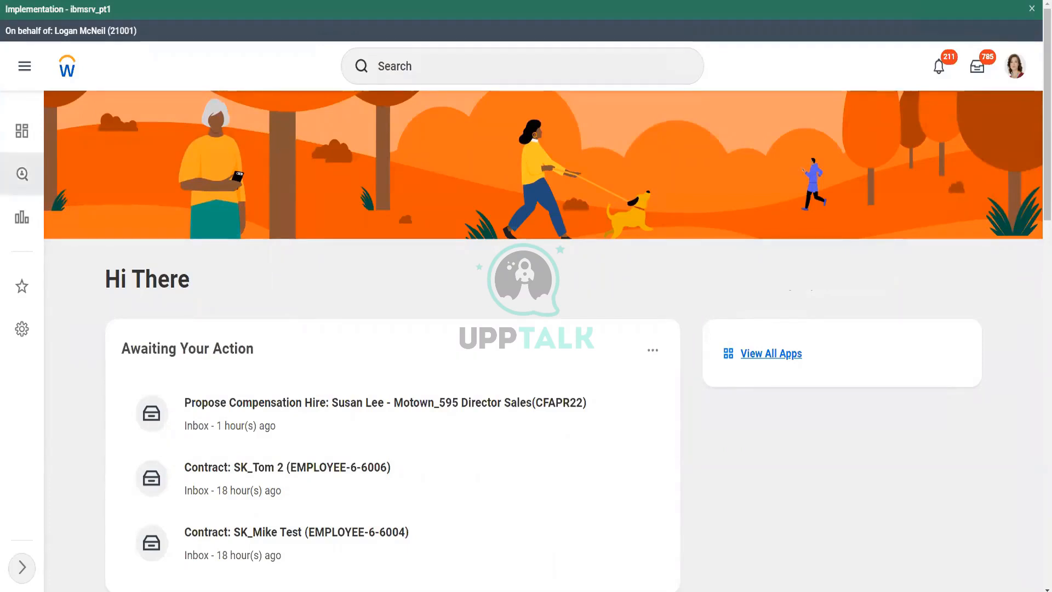
pyautogui.hotkey('alt', 'Tab')
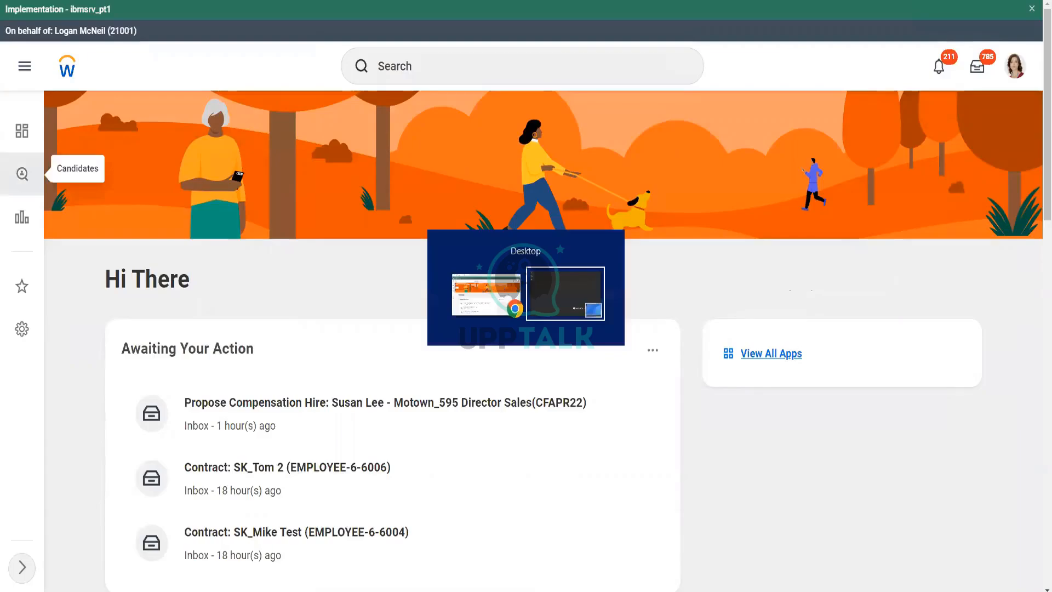
pyautogui.hotkey('alt', 'Tab')
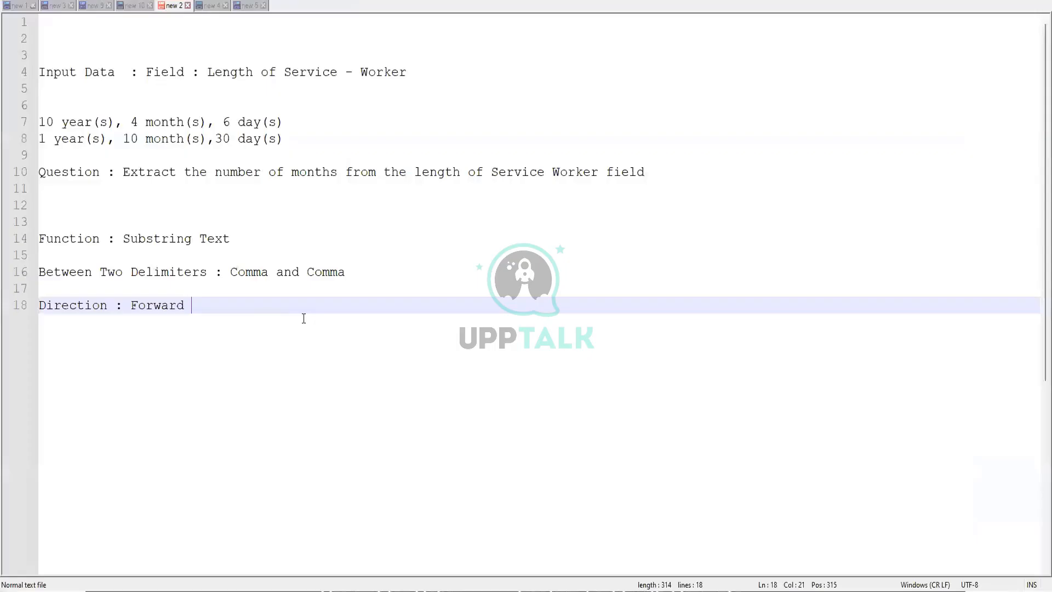
pyautogui.moveTo(303, 315); pyautogui.dragTo(39, 22)
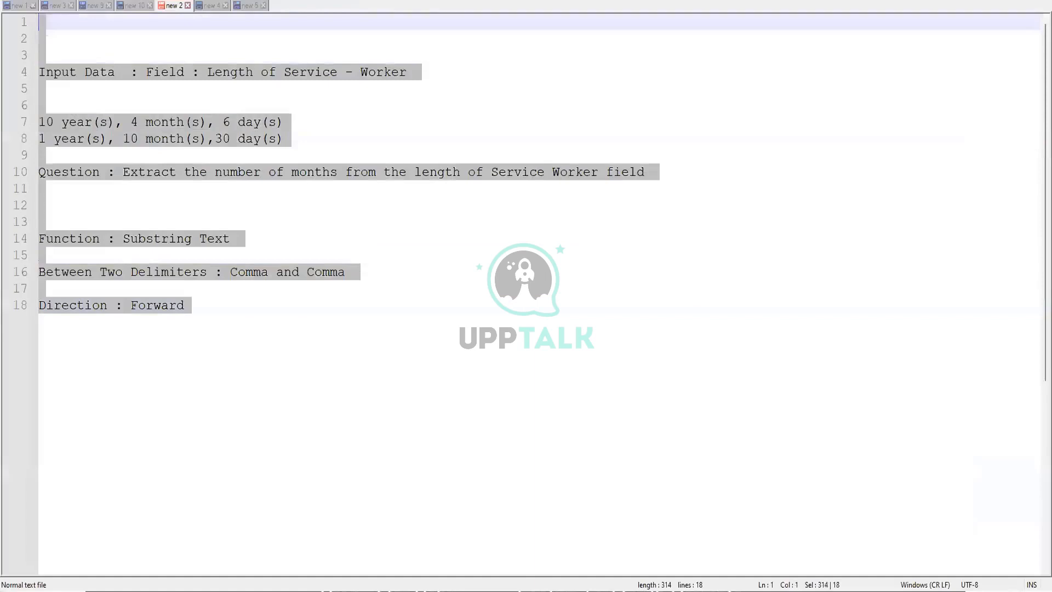
pyautogui.moveTo(198, 305); pyautogui.dragTo(58, 291)
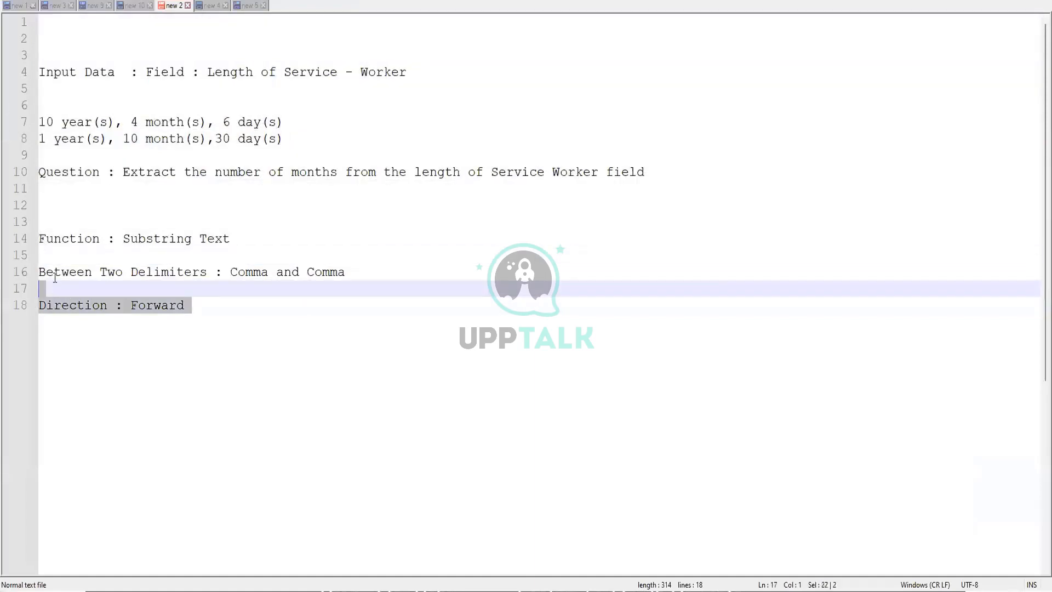
pyautogui.press('Right')
pyautogui.hotkey('ctrl', 'n')
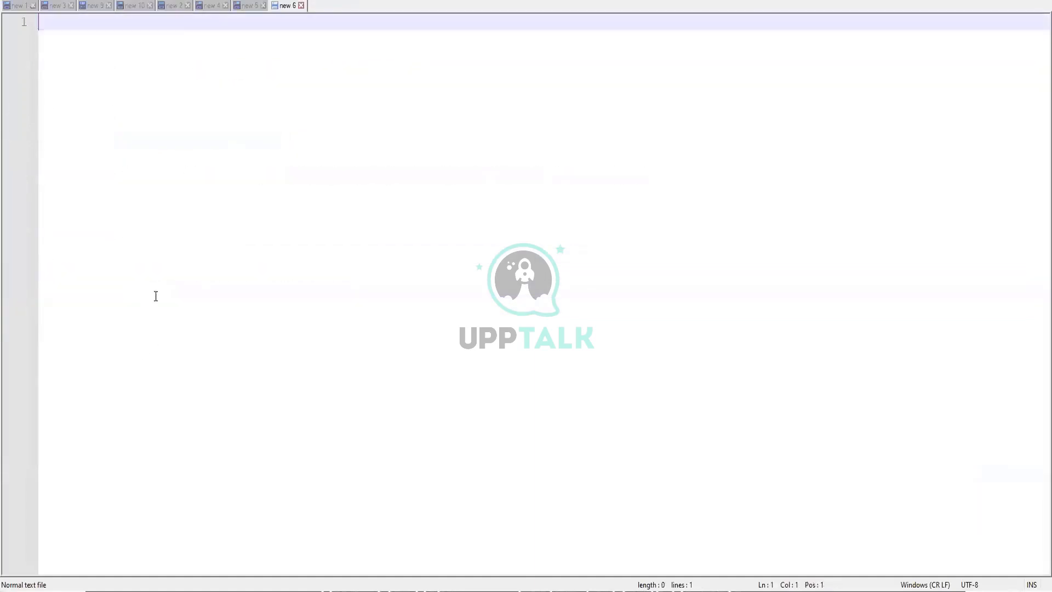
# - Write "Create a report showing how quickly the expense reports are paid" on the third line of the new document
pyautogui.press('Return')
pyautogui.press('Return')
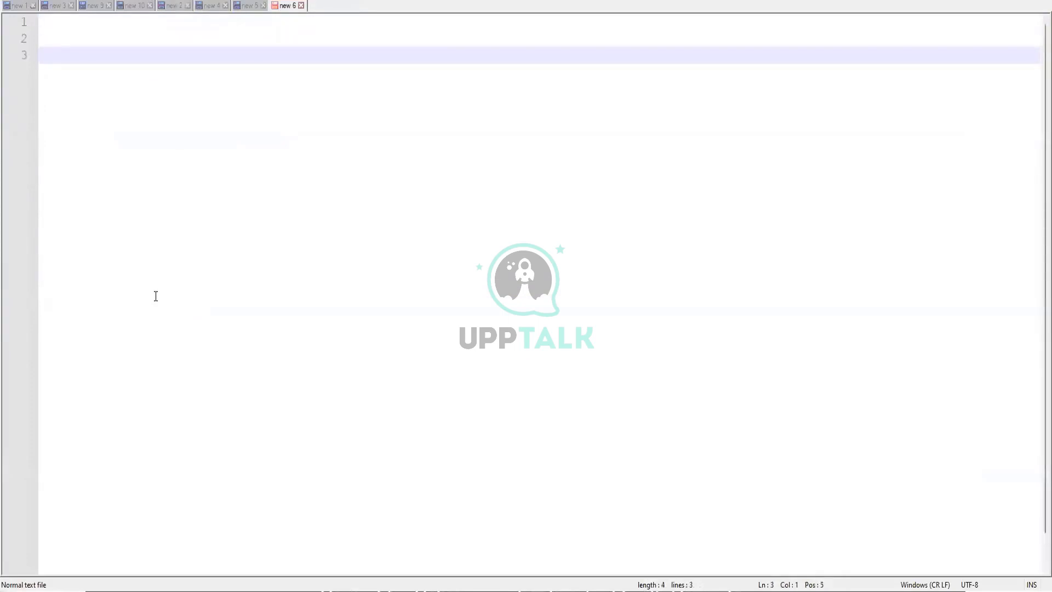
pyautogui.write('Create a report shopw')
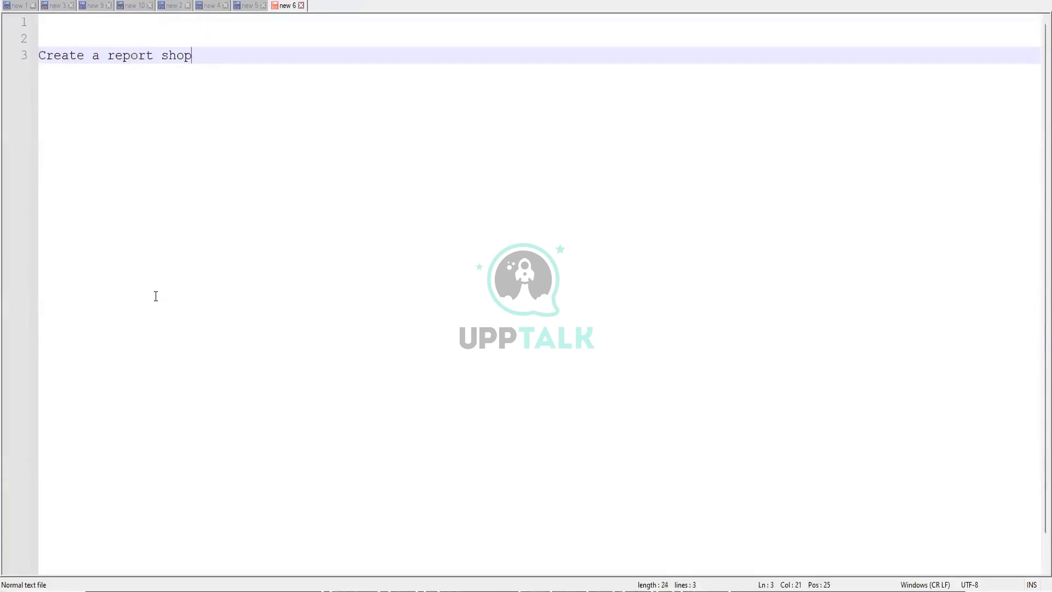
pyautogui.press('BackSpace')
pyautogui.press('BackSpace')
pyautogui.write('wing how quickl')
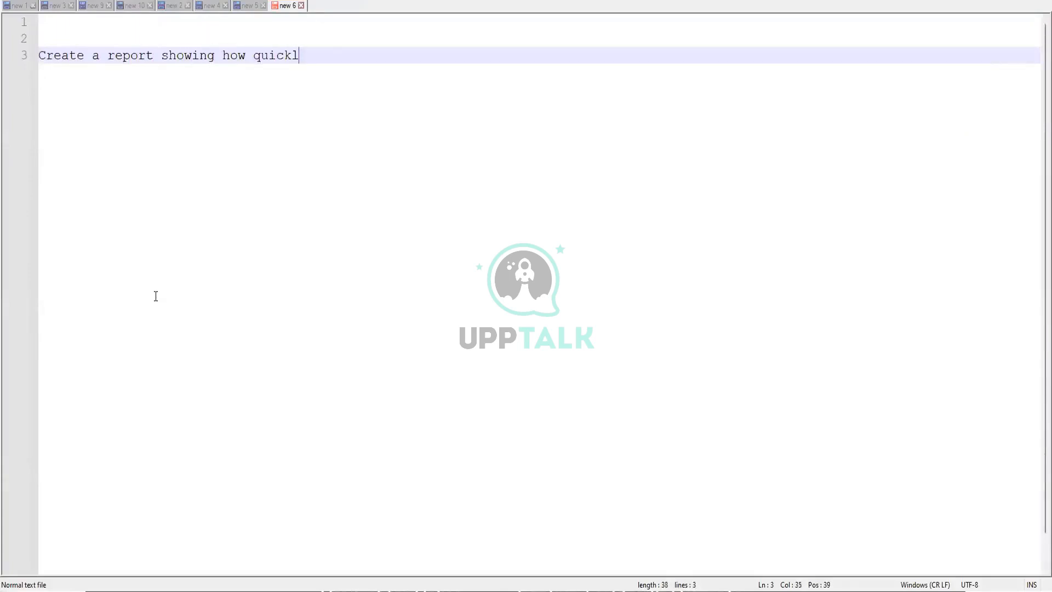
pyautogui.write('y the expense reports are paid')
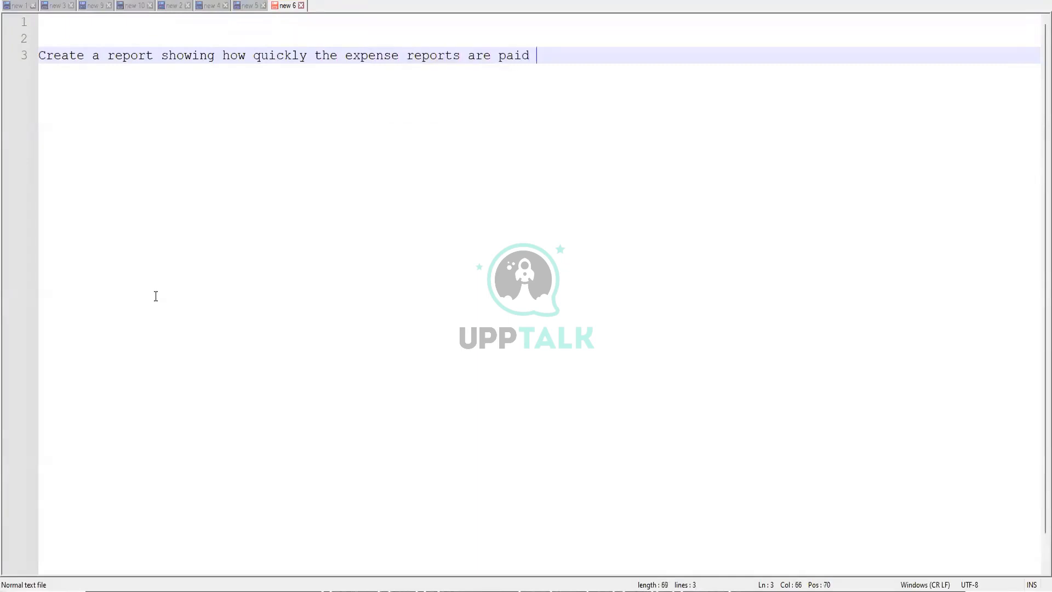
# - Add "AND" and "If they are paid within 30 days of approval" on separate lines below the first requirement
pyautogui.press('Return')
pyautogui.write('AND')
pyautogui.press('Return')
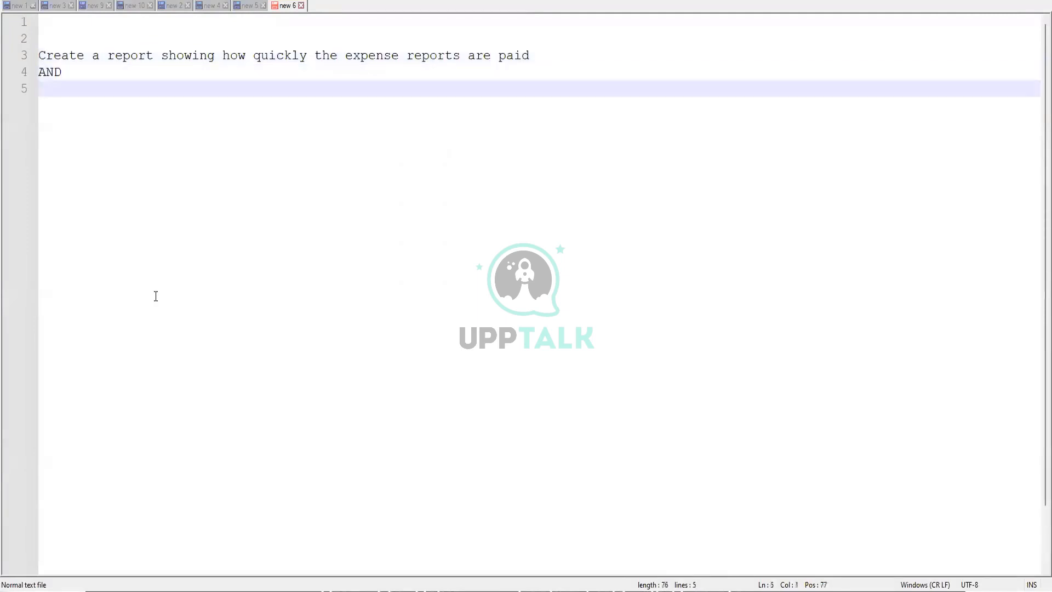
pyautogui.write('If they are paid within 30 days of approval')
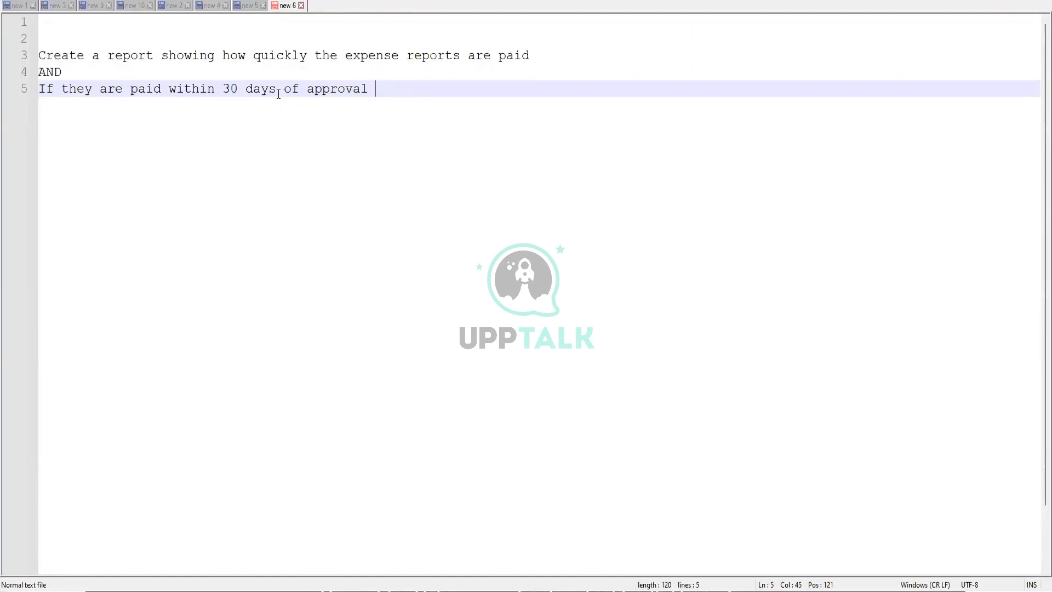
pyautogui.moveTo(199, 88); pyautogui.dragTo(359, 89)
pyautogui.click(400, 92)
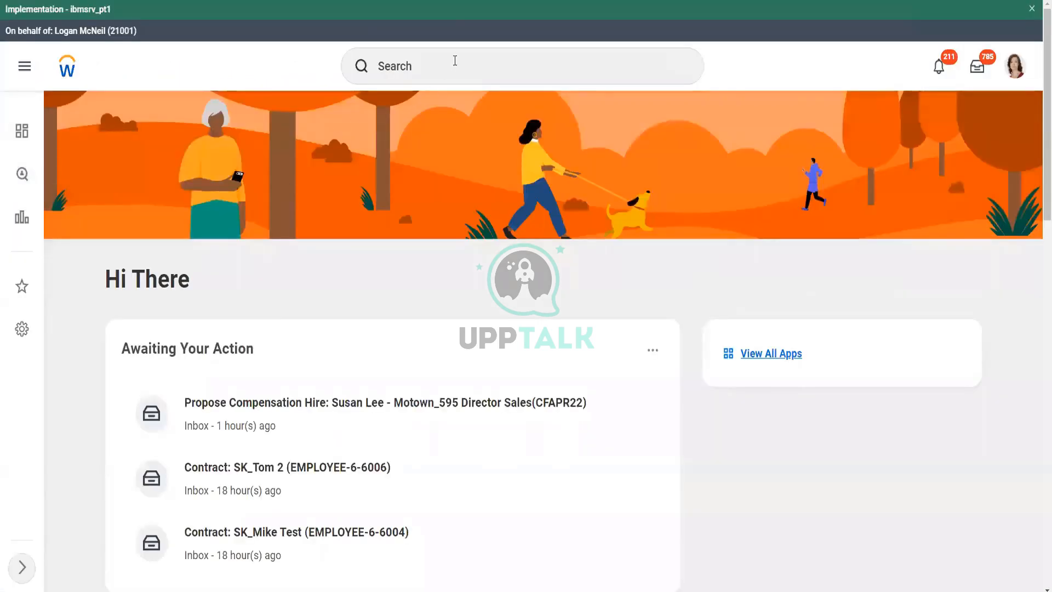
# - Dismiss the green implementation environment banner on the Workday home page
pyautogui.click(455, 64)
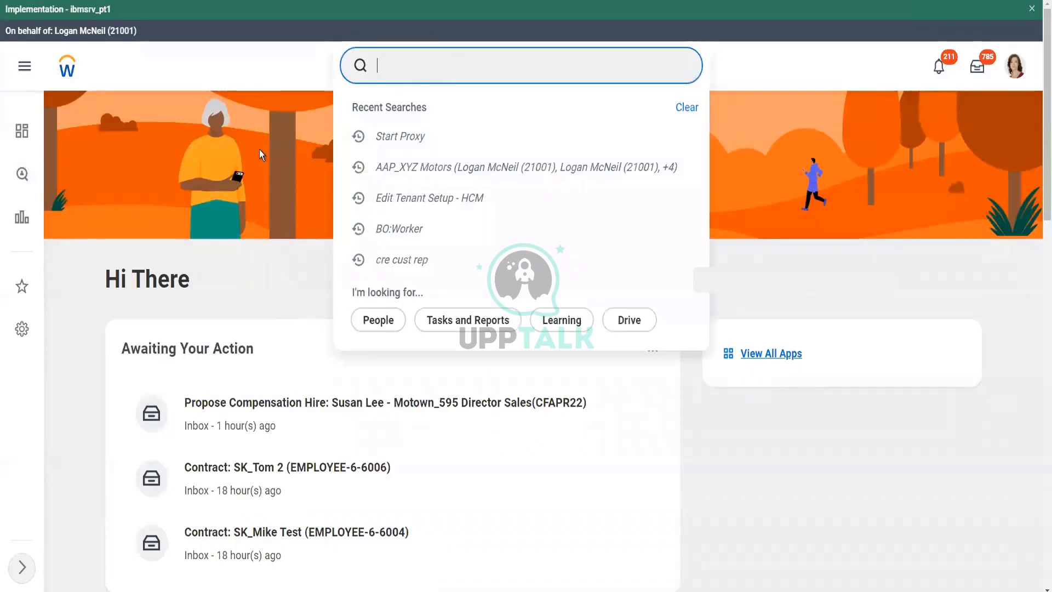
pyautogui.click(1038, 65)
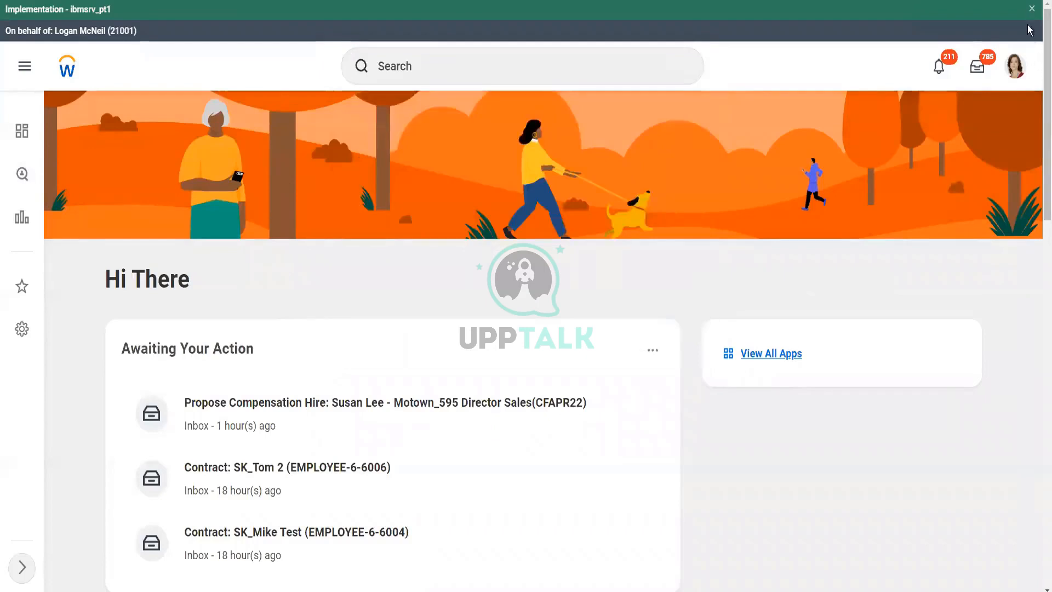
pyautogui.scroll(-1, 625, 134)
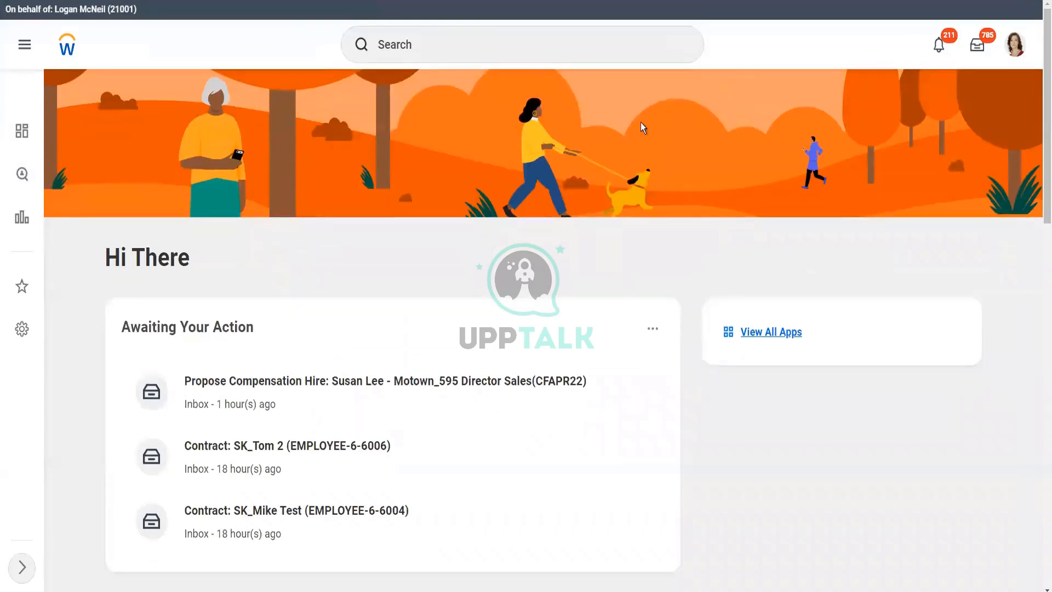
pyautogui.press('F11')
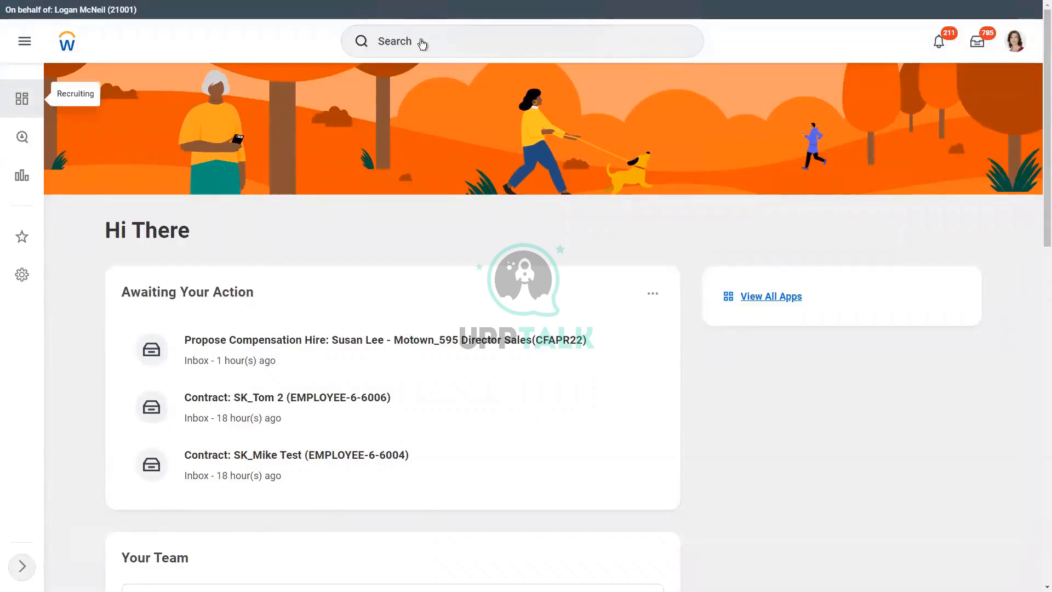
# - Find the Create Custom Report task by searching for "cre cus rep" and open it
pyautogui.click(421, 41)
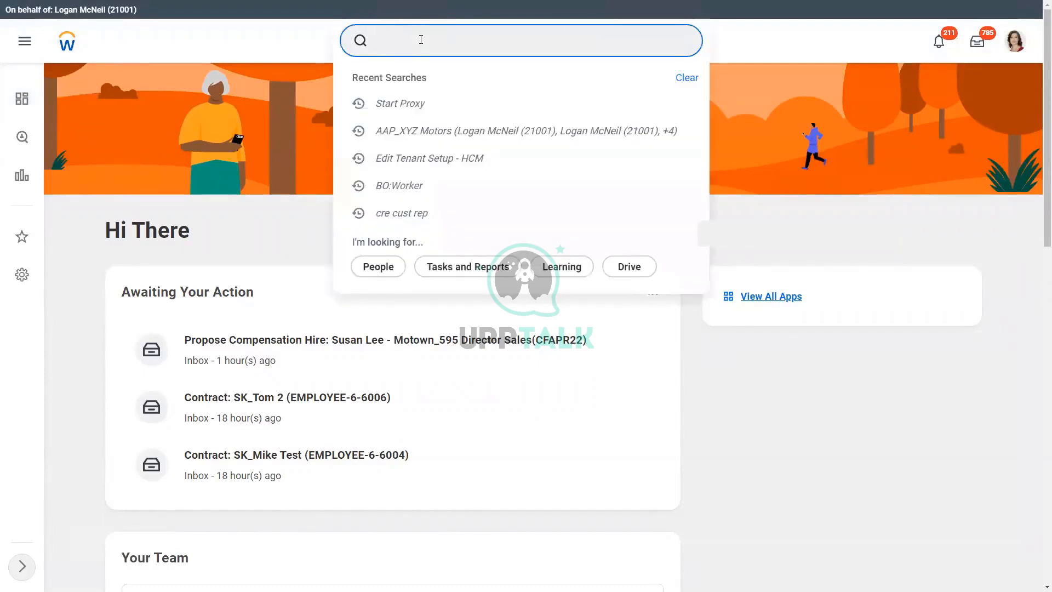
pyautogui.write('cre cus rep')
pyautogui.click(427, 83)
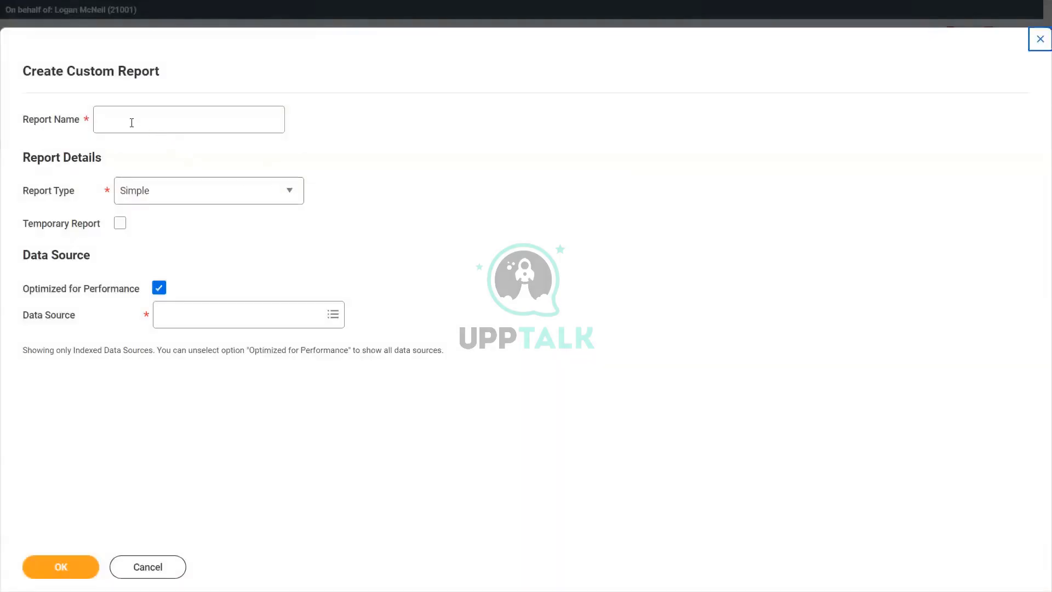
# - Name the report "WW Expense Report Payment Dates" and set its report type to Advanced
pyautogui.click(132, 121)
pyautogui.write('WW')
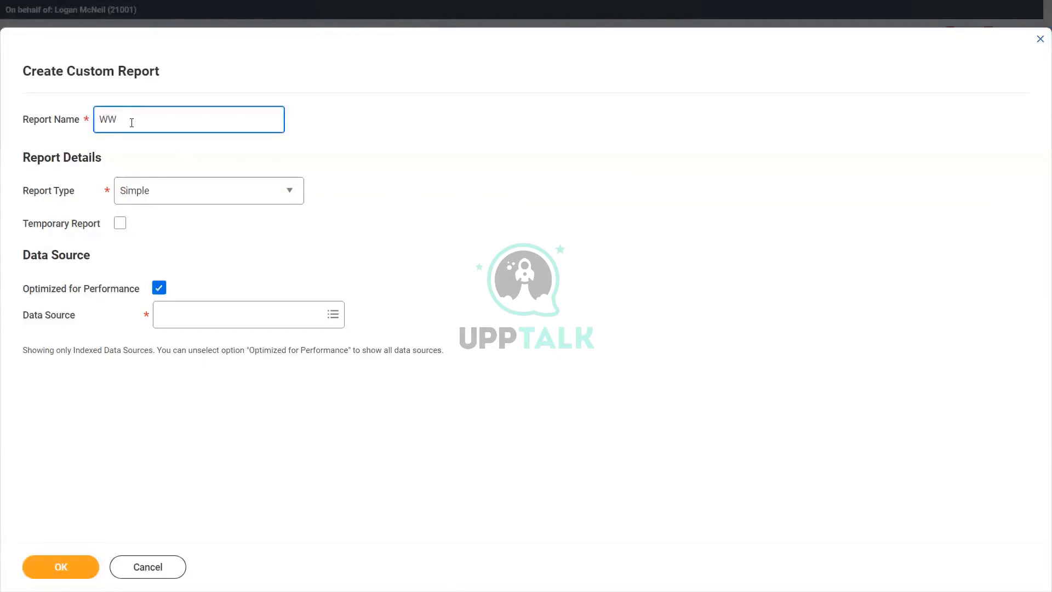
pyautogui.write(' Expense Report Payment Dates')
pyautogui.click(148, 196)
pyautogui.click(154, 237)
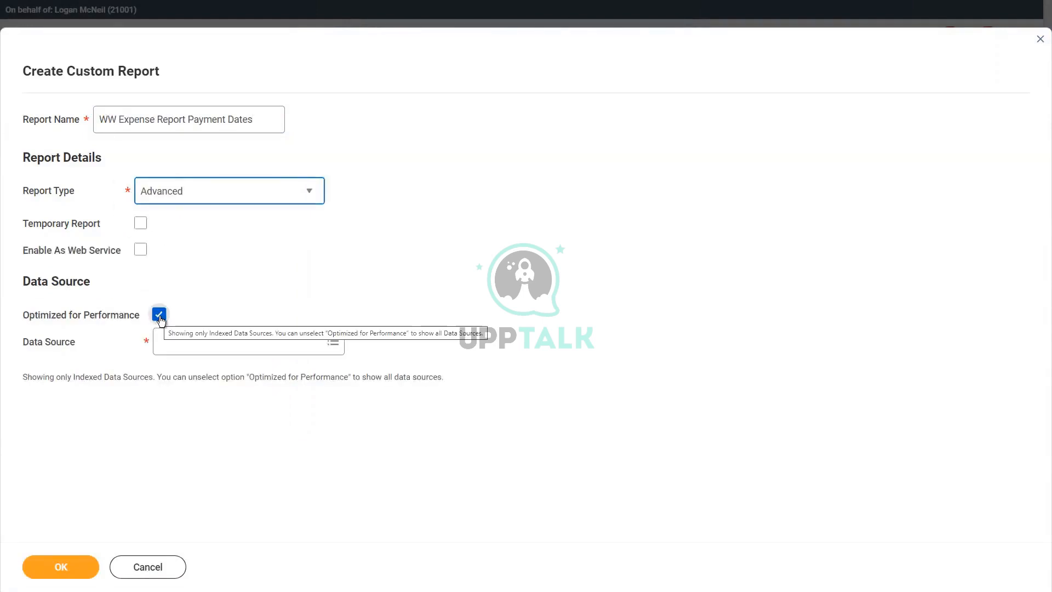
# - Toggle Optimized for Performance to compare indexed-only with all data sources, leaving the option cleared
pyautogui.click(158, 316)
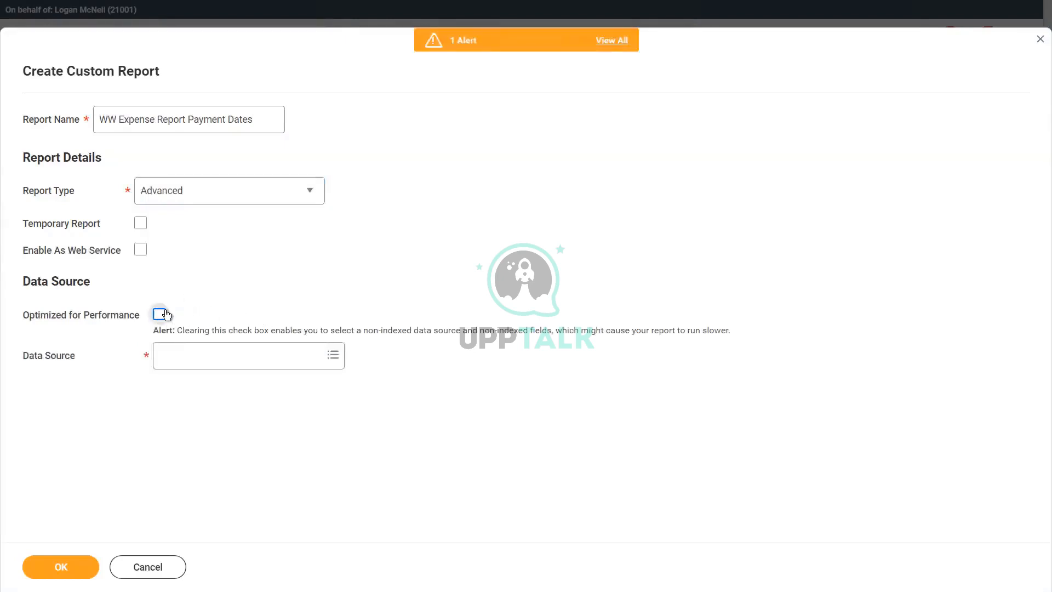
pyautogui.click(161, 315)
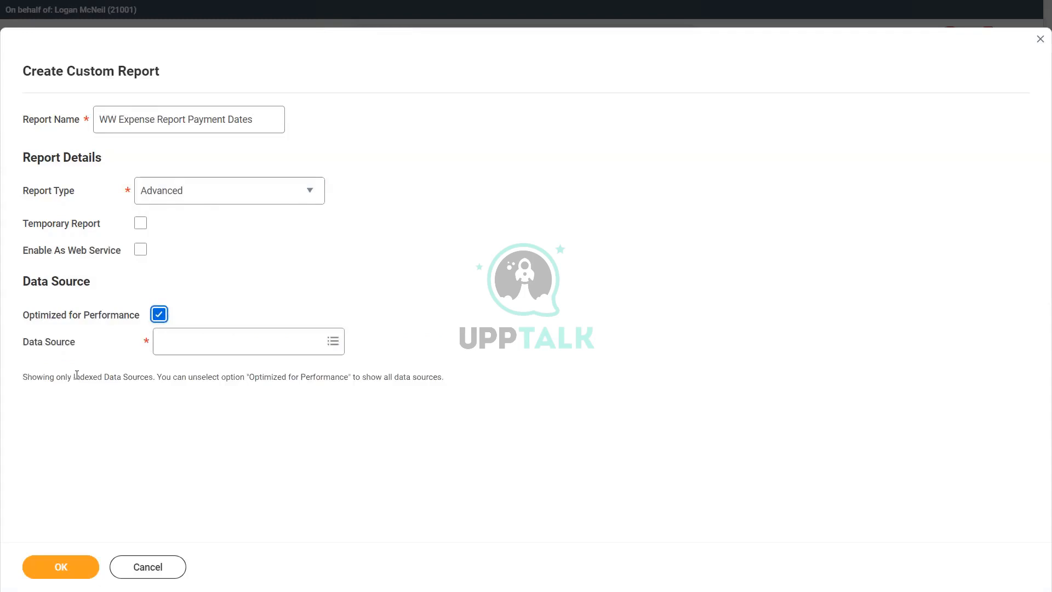
pyautogui.moveTo(72, 377); pyautogui.dragTo(153, 377)
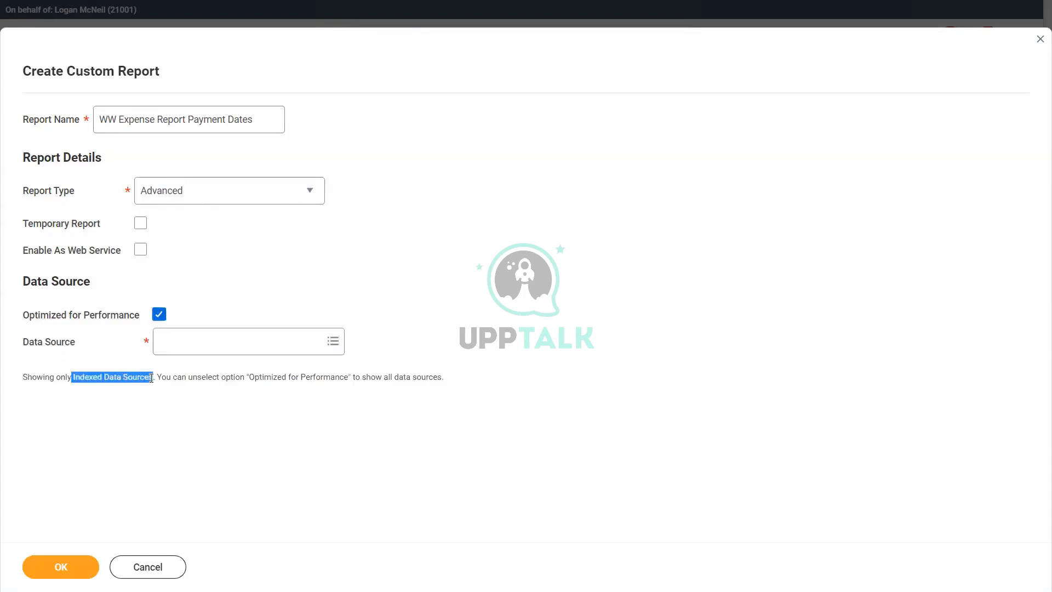
pyautogui.click(186, 375)
pyautogui.click(159, 313)
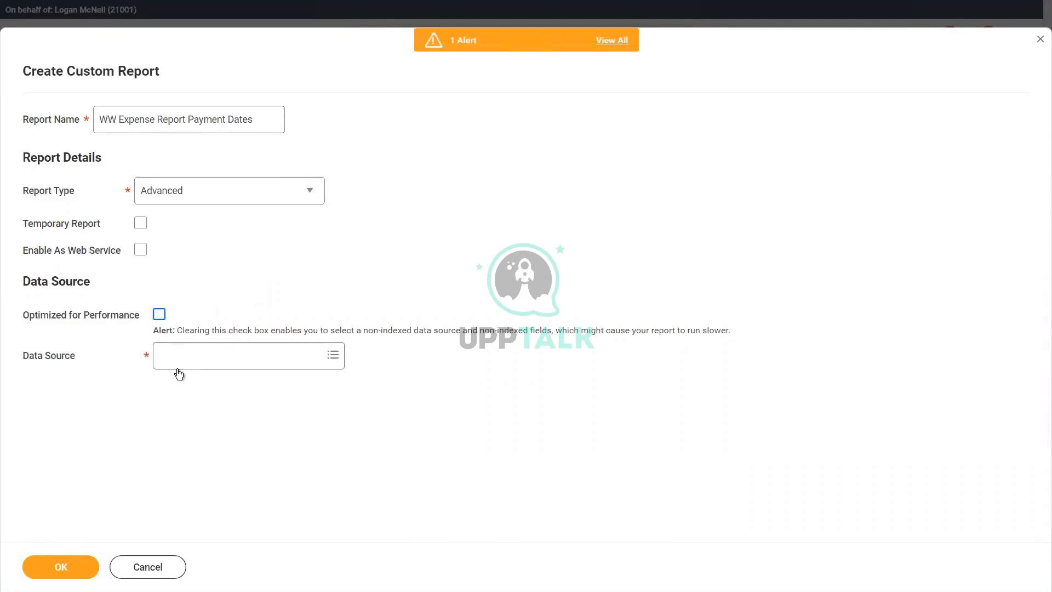
# - Search the data sources for "expense reports" and choose Expense Reports for Company
pyautogui.click(195, 355)
pyautogui.write('ex')
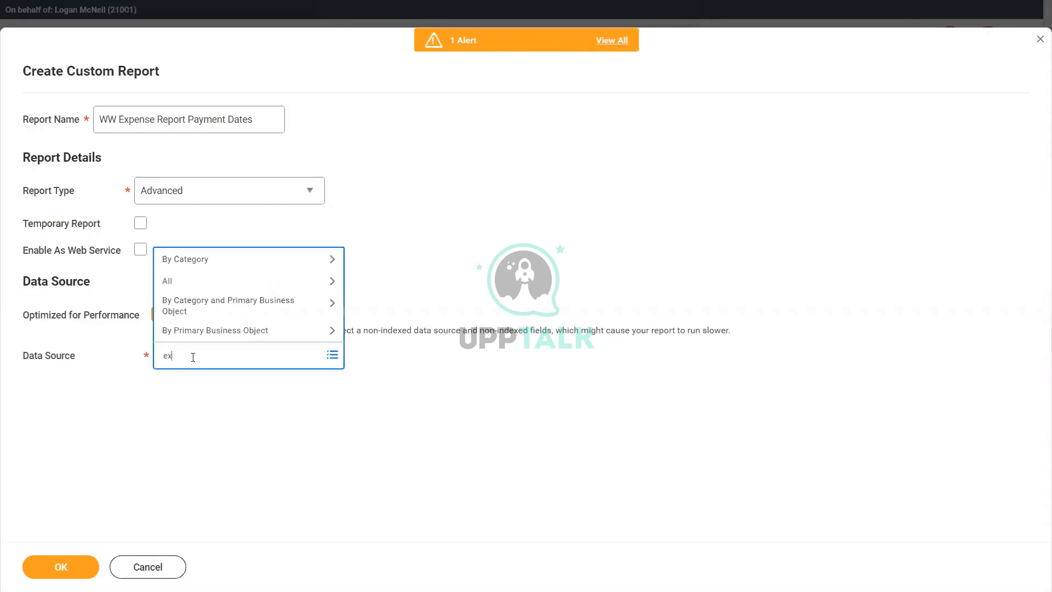
pyautogui.write('pense reporrts')
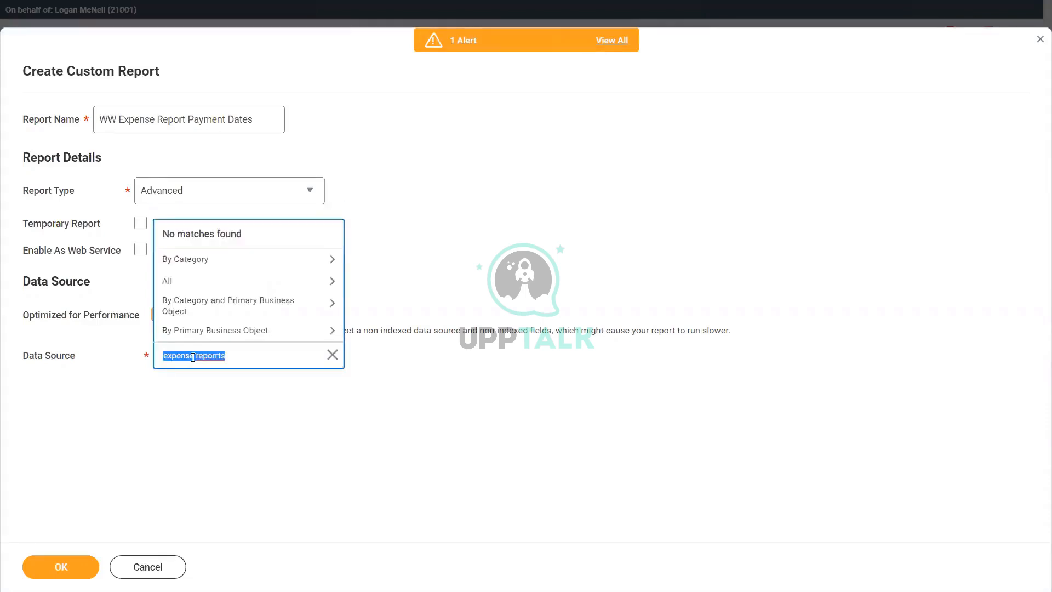
pyautogui.press('Right')
pyautogui.press('Left')
pyautogui.press('Left')
pyautogui.press('BackSpace')
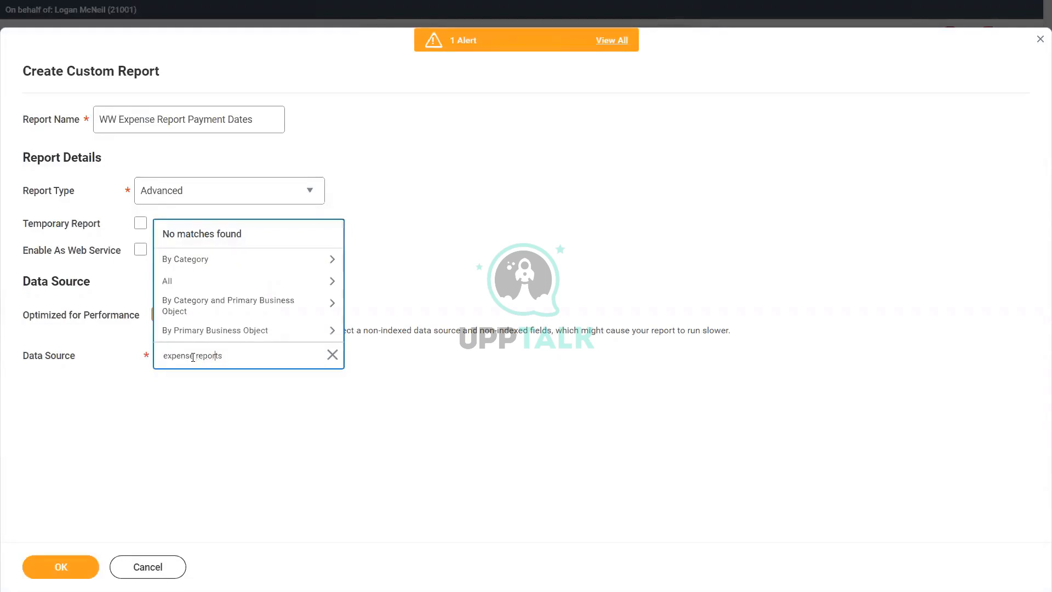
pyautogui.press('Return')
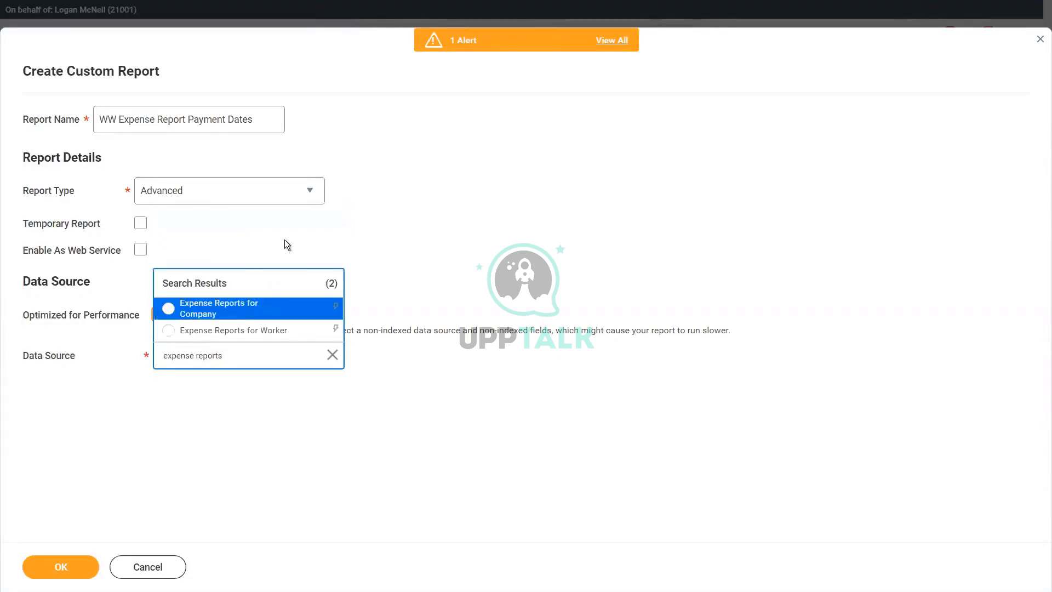
pyautogui.click(237, 309)
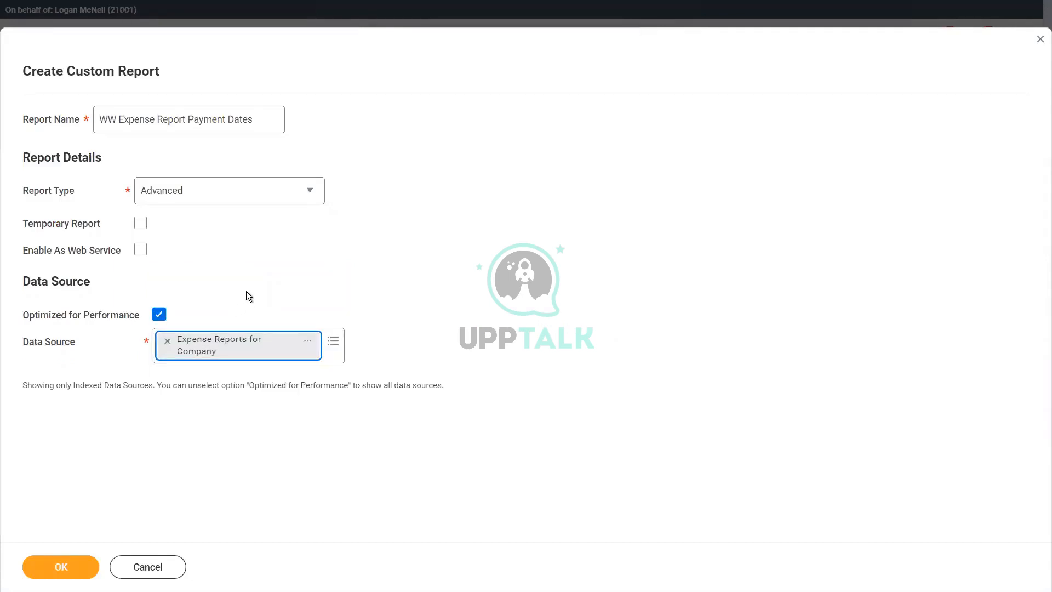
# - Check the data source type in the details of Expense Reports for Company and create the custom report
pyautogui.click(309, 341)
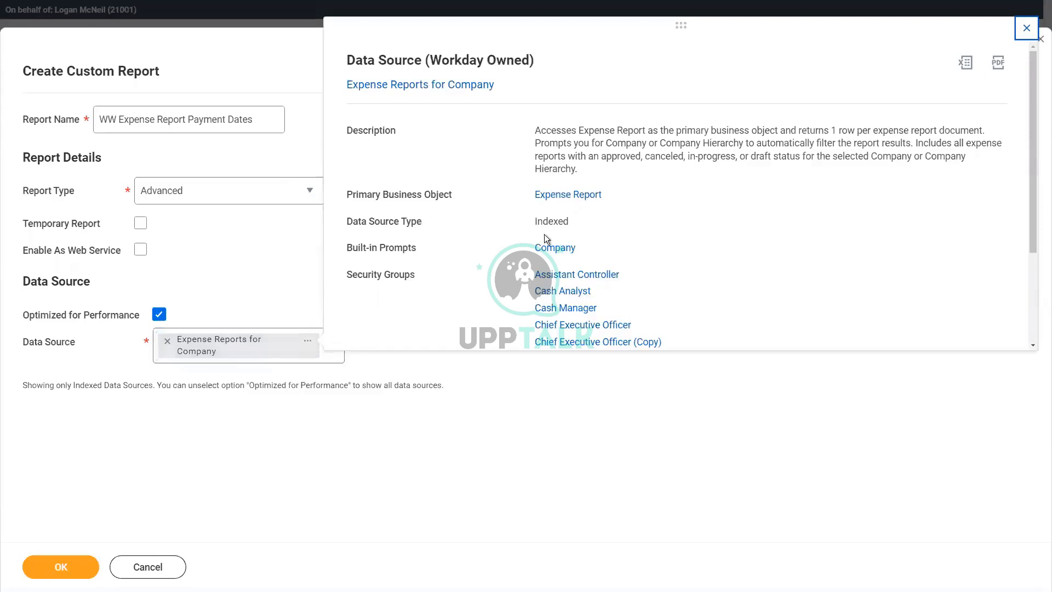
pyautogui.doubleClick(549, 222)
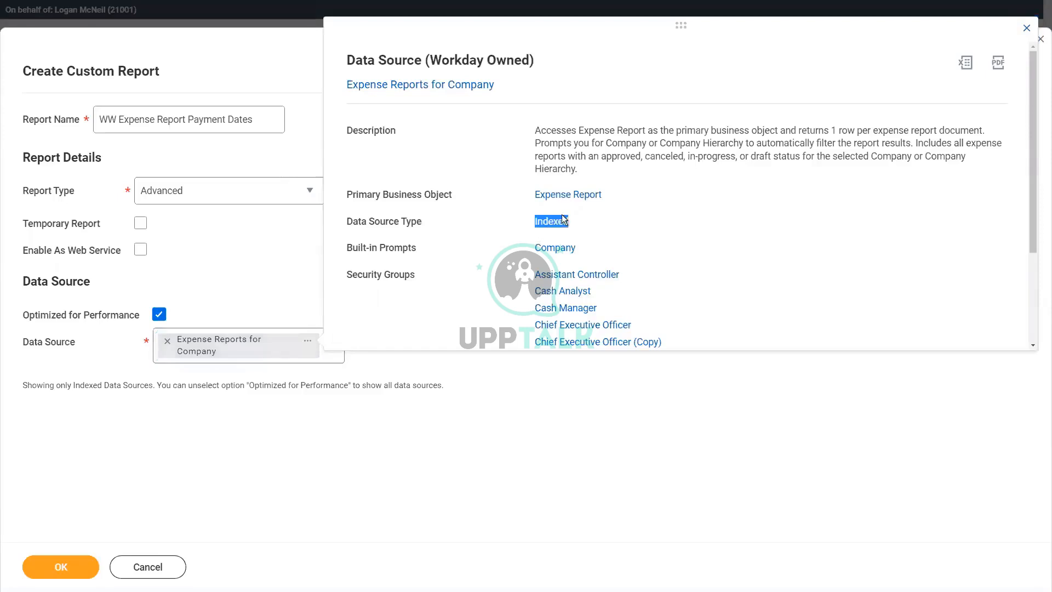
pyautogui.click(193, 256)
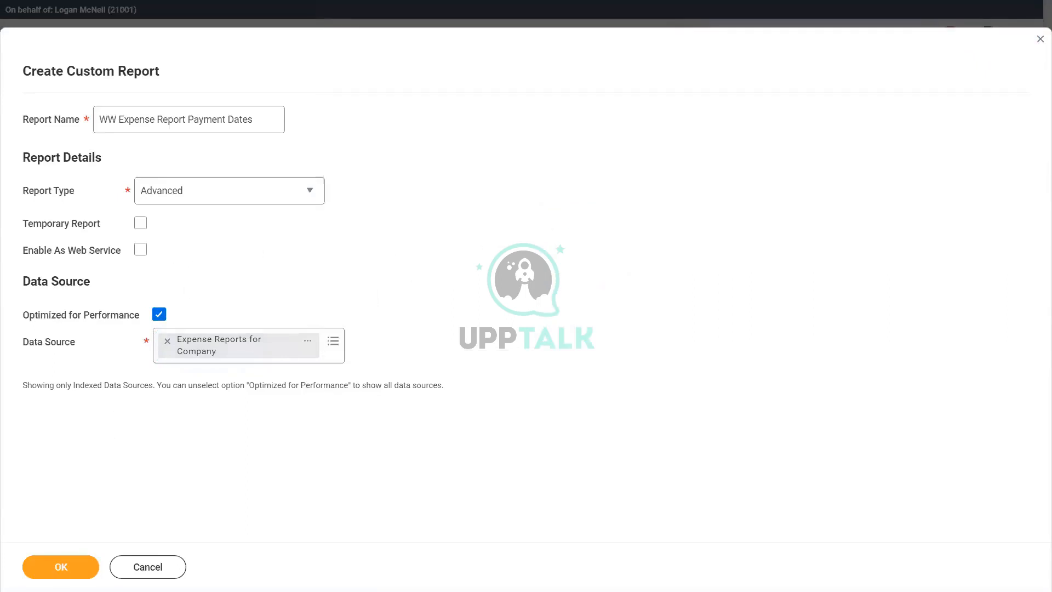
pyautogui.click(61, 567)
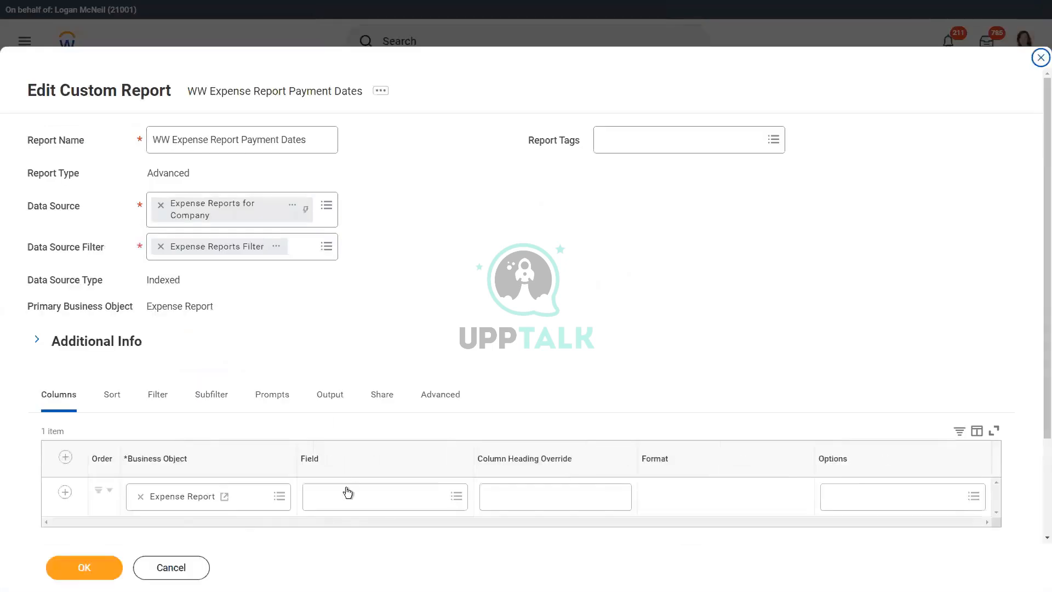
# - Search the fields for "expense report" and set the first column's field to Expense Report
pyautogui.click(392, 501)
pyautogui.write('expesn')
pyautogui.write('e')
pyautogui.press('BackSpace')
pyautogui.press('BackSpace')
pyautogui.press('BackSpace')
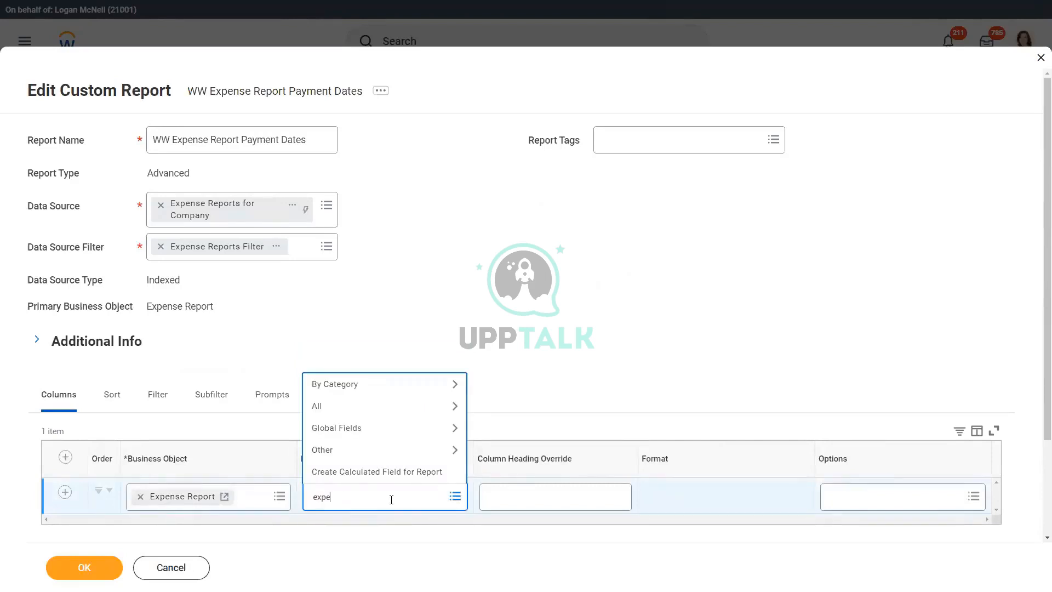
pyautogui.write('nse report')
pyautogui.press('Return')
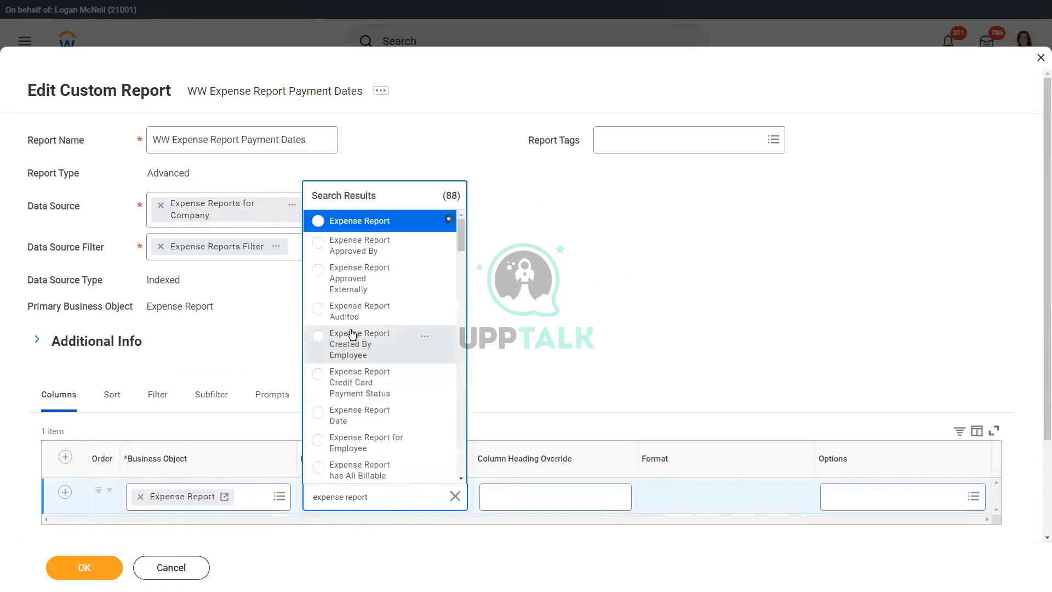
pyautogui.click(376, 221)
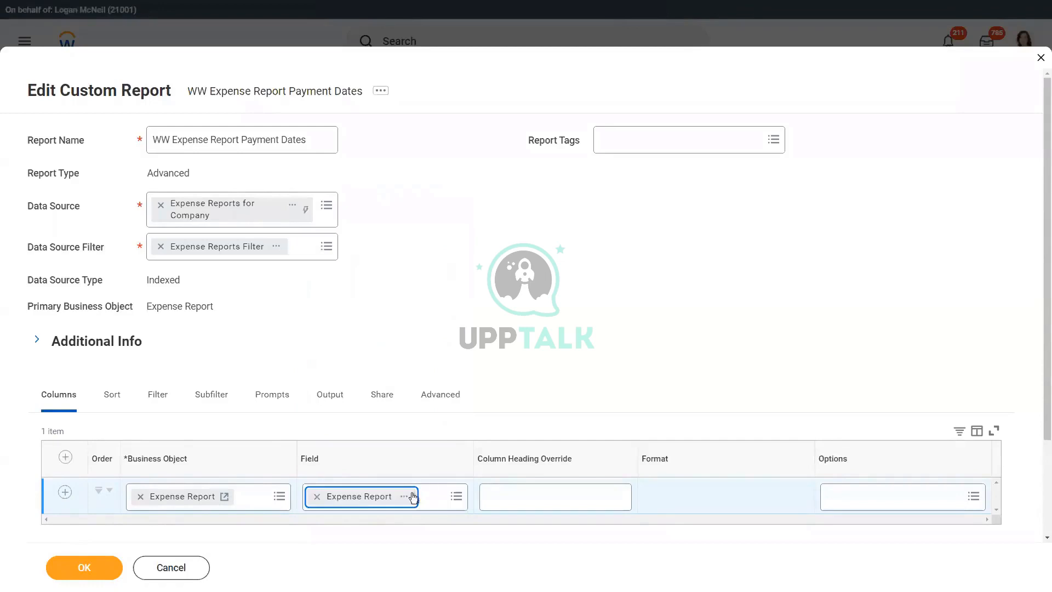
# - Review the field type and description in the details of the Expense Report field
pyautogui.click(405, 501)
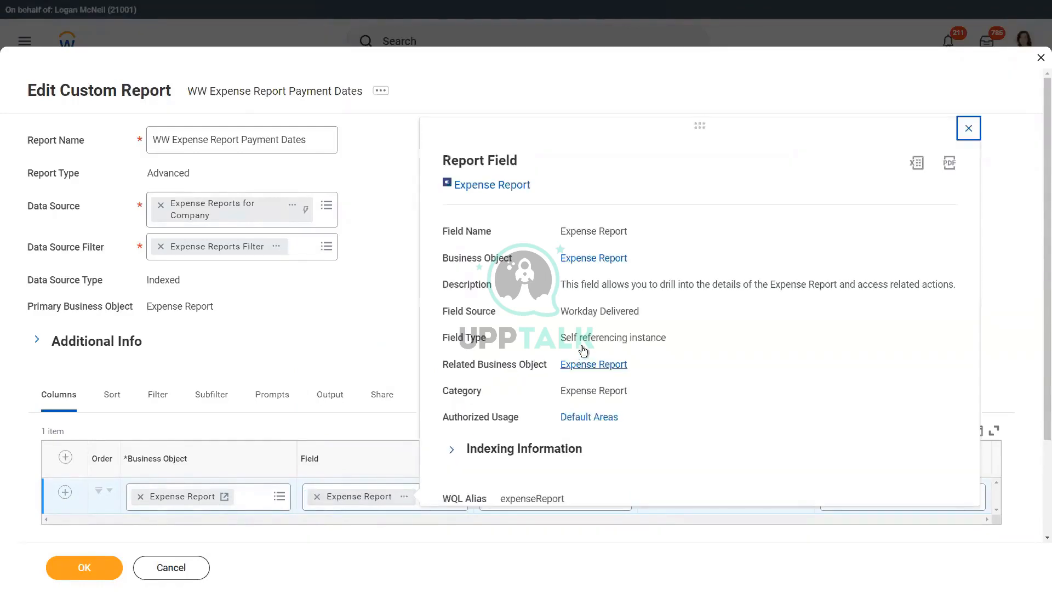
pyautogui.moveTo(560, 338); pyautogui.dragTo(679, 340)
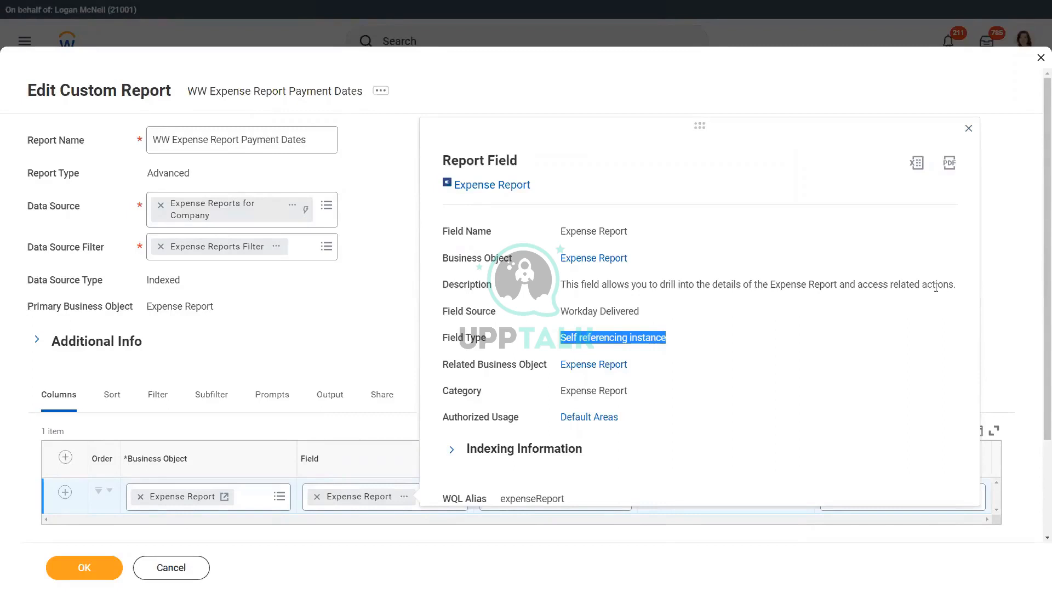
pyautogui.moveTo(958, 281); pyautogui.dragTo(768, 289)
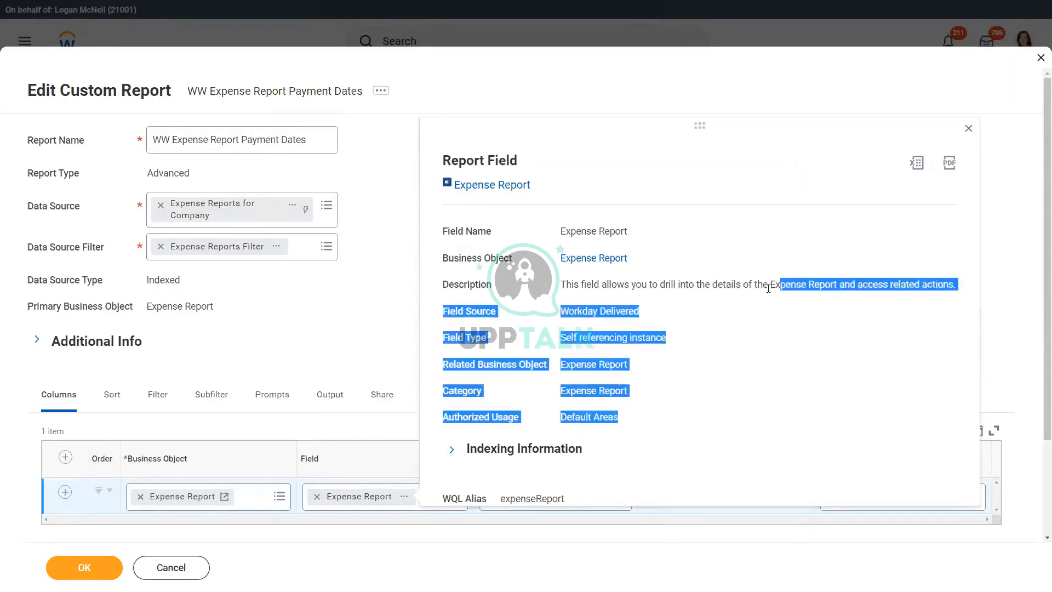
pyautogui.click(768, 289)
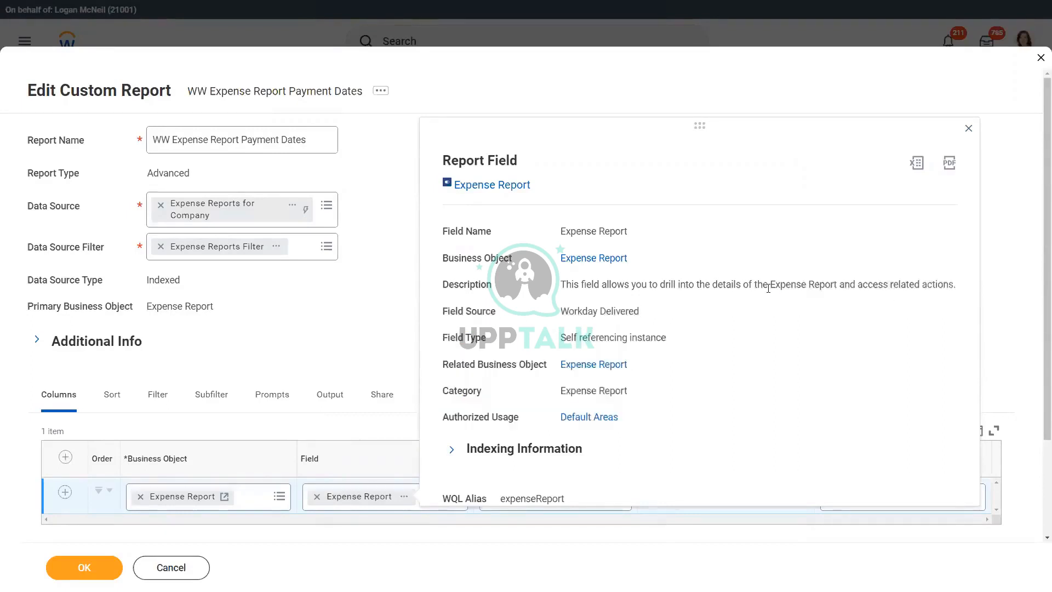
pyautogui.click(361, 321)
# - Add a second column with the Expense Report Date field and check that field's details
pyautogui.click(64, 493)
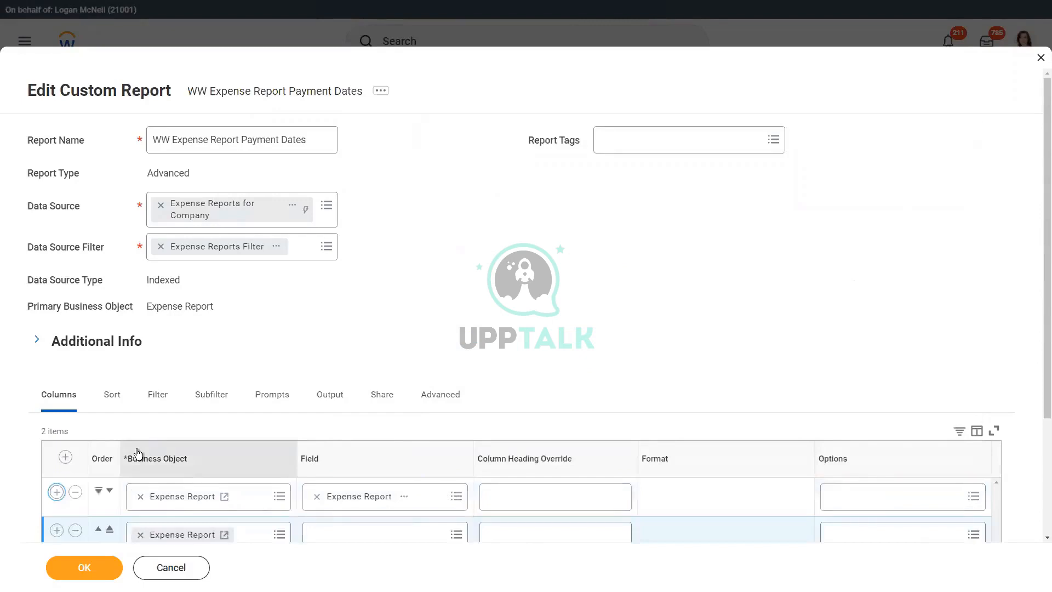
pyautogui.scroll(-3, 328, 395)
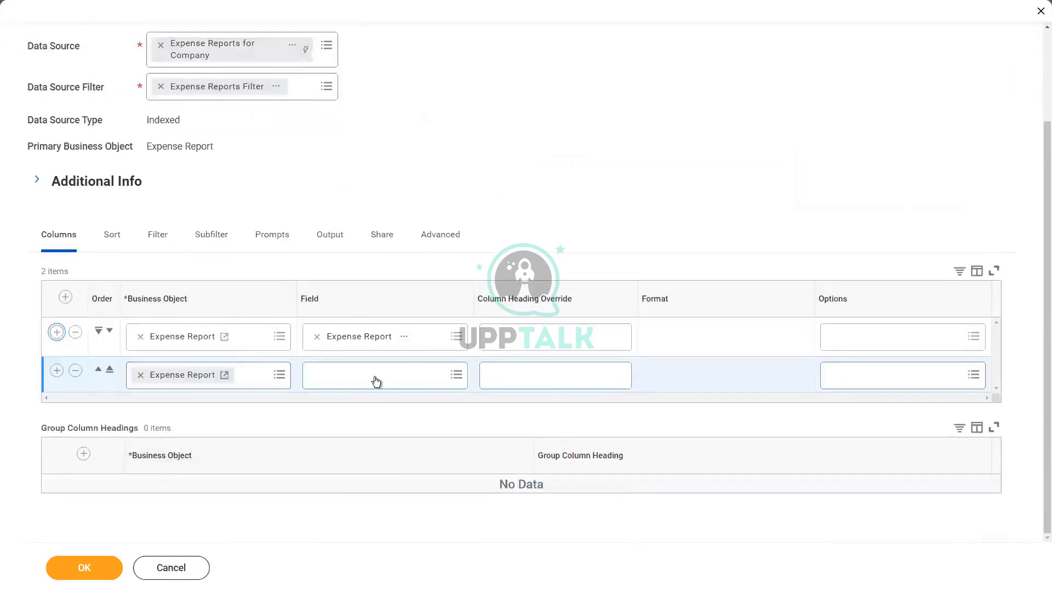
pyautogui.click(376, 377)
pyautogui.write('expense report date')
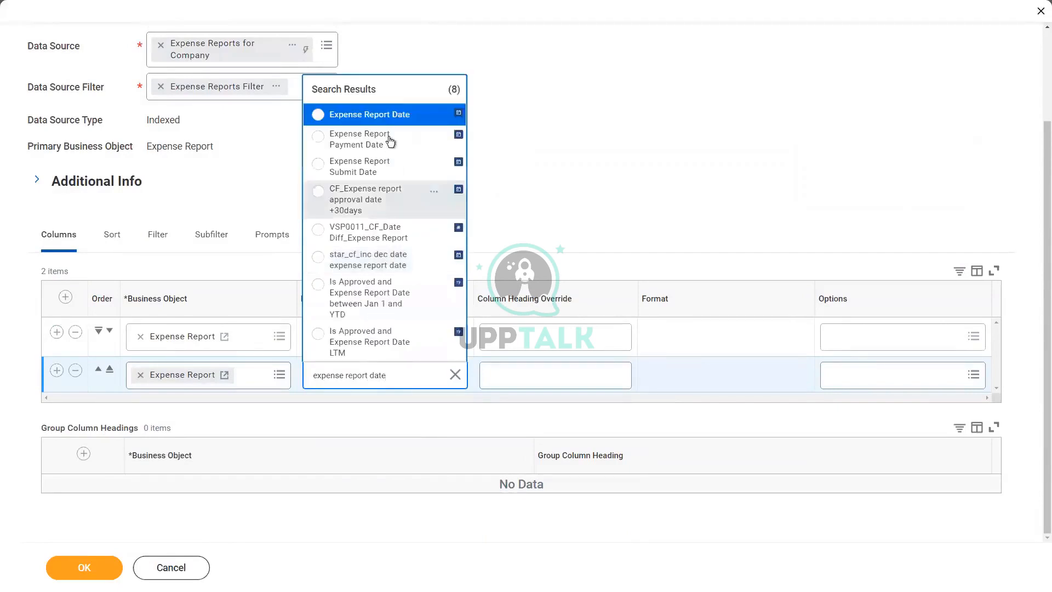
pyautogui.click(396, 116)
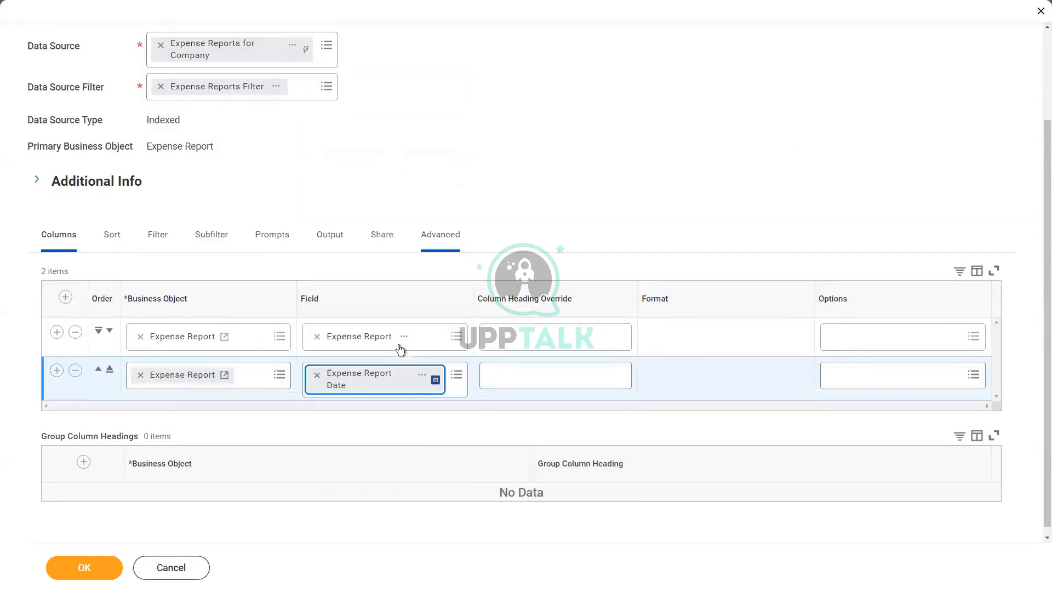
pyautogui.click(426, 375)
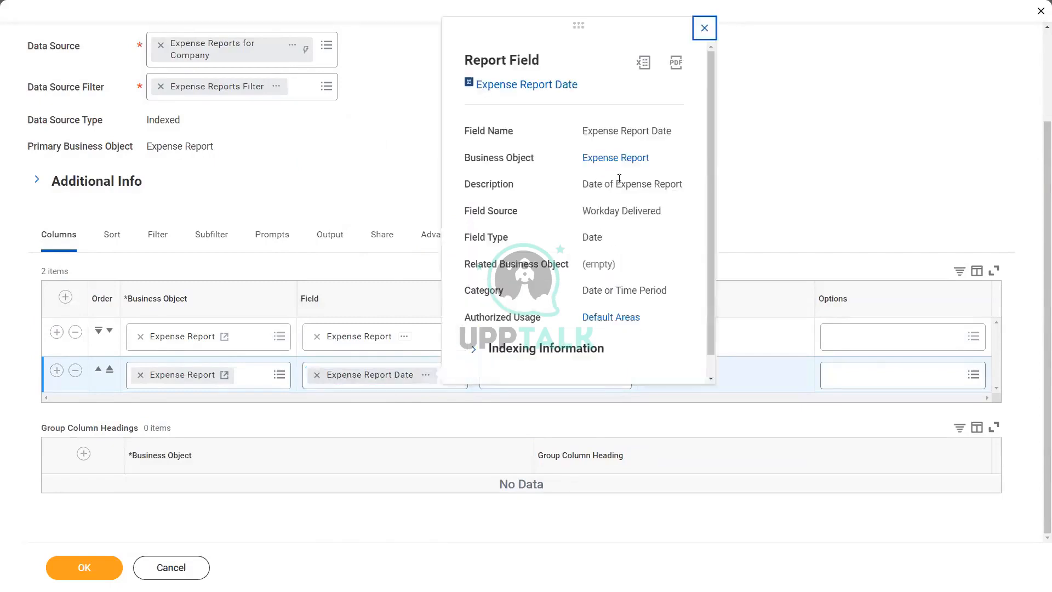
pyautogui.click(748, 170)
# - Add a third column on the Expense Report business object using the date-type Approval Date field
pyautogui.click(57, 370)
pyautogui.click(331, 412)
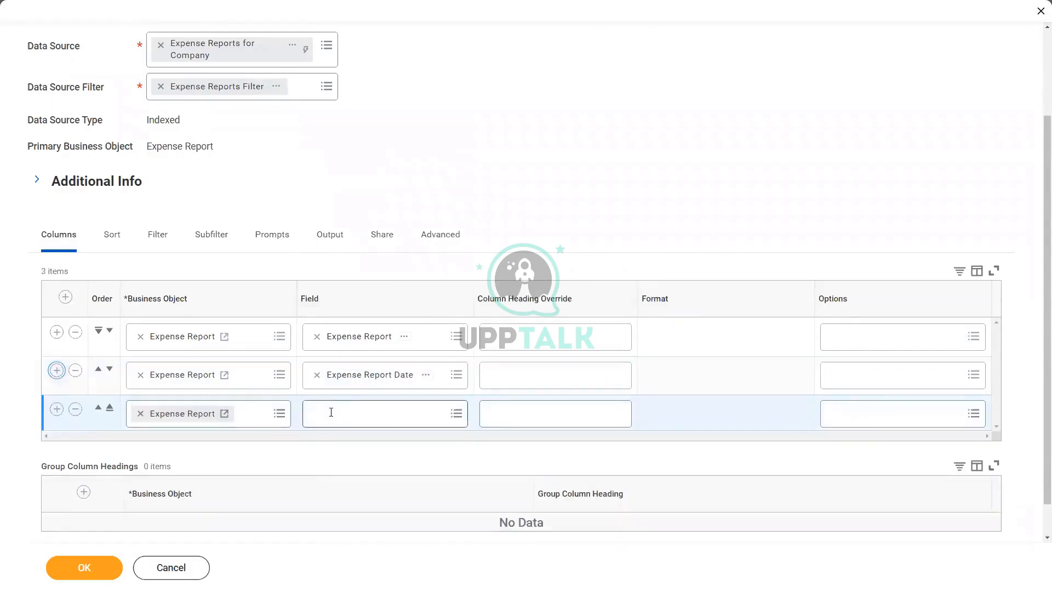
pyautogui.write('approval date')
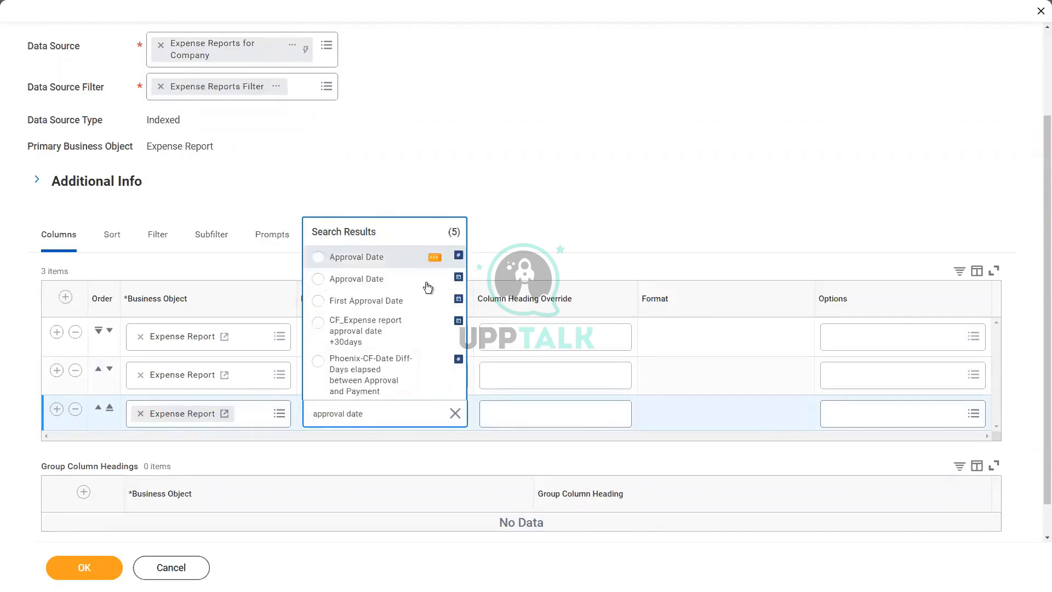
pyautogui.click(380, 285)
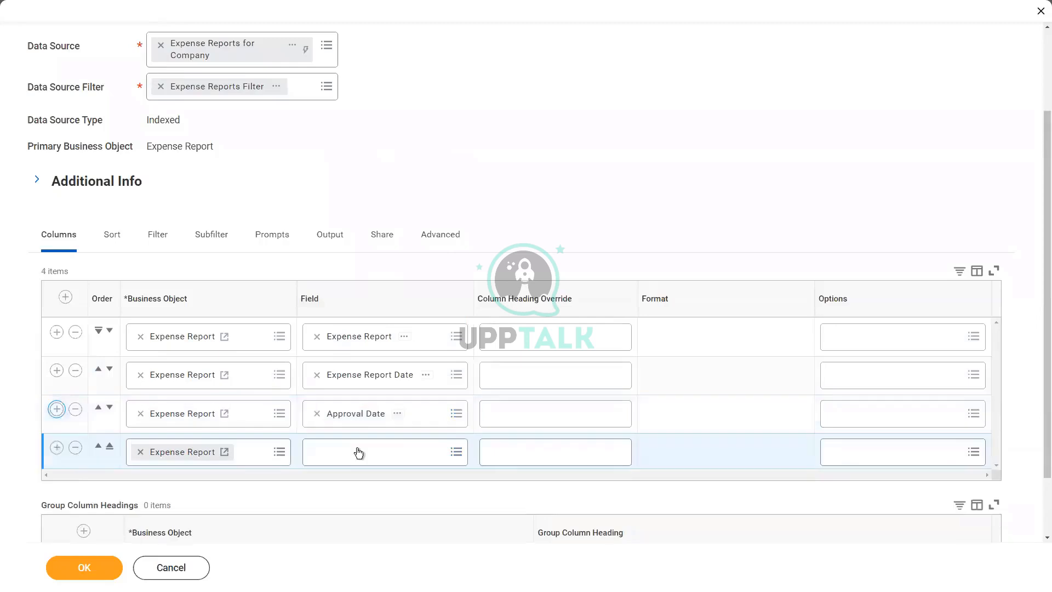
# - Add a fourth column with the Paid Date field and save the report definition
pyautogui.click(349, 458)
pyautogui.write('paid date')
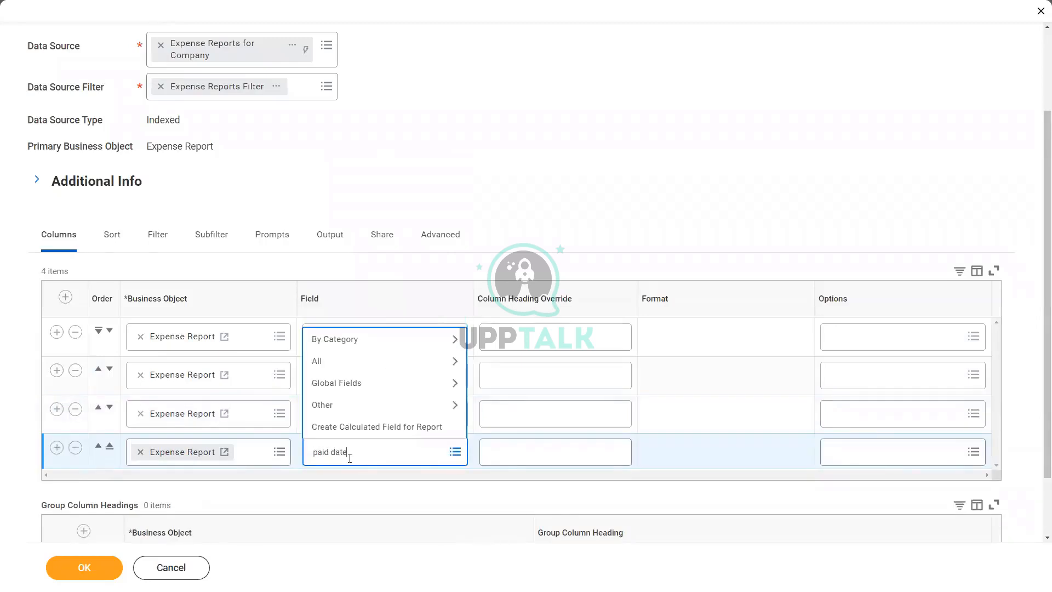
pyautogui.press('Return')
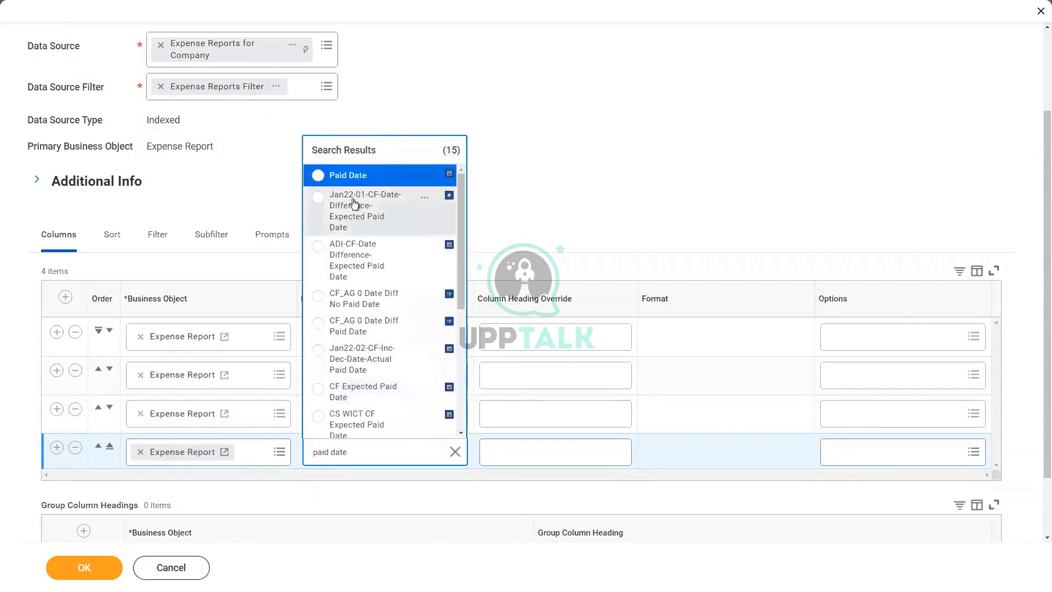
pyautogui.click(348, 175)
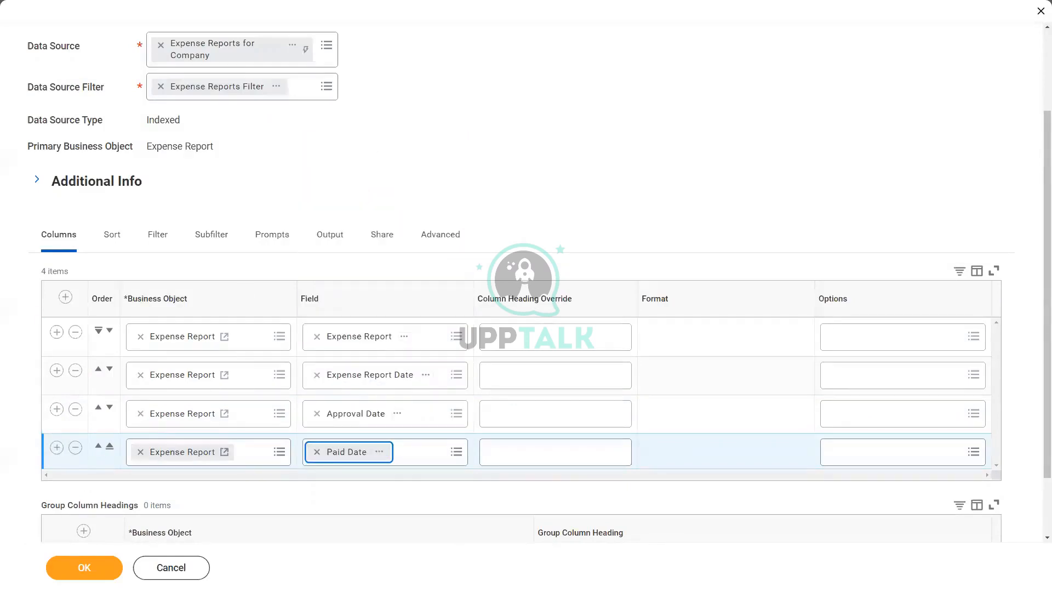
pyautogui.click(94, 566)
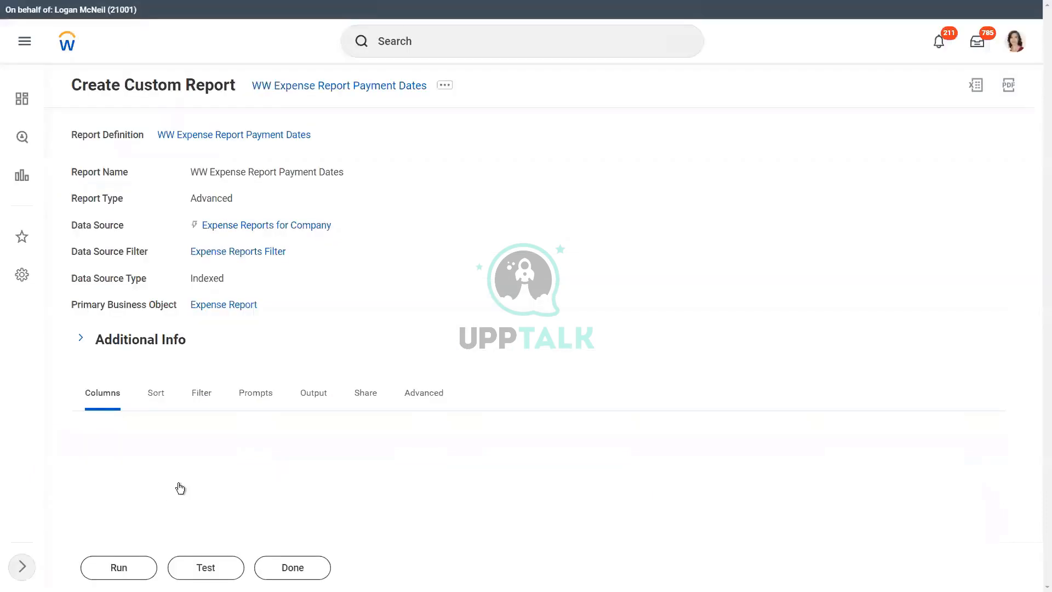
# - Run the report for the company Global Modern Services, Inc. (USA)
pyautogui.scroll(-3, 274, 415)
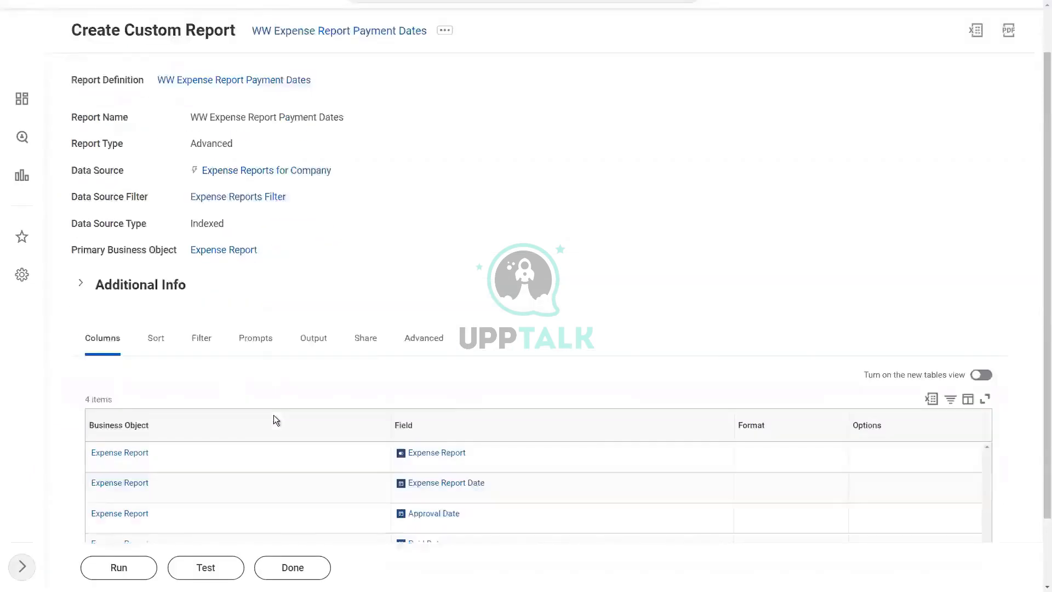
pyautogui.click(112, 569)
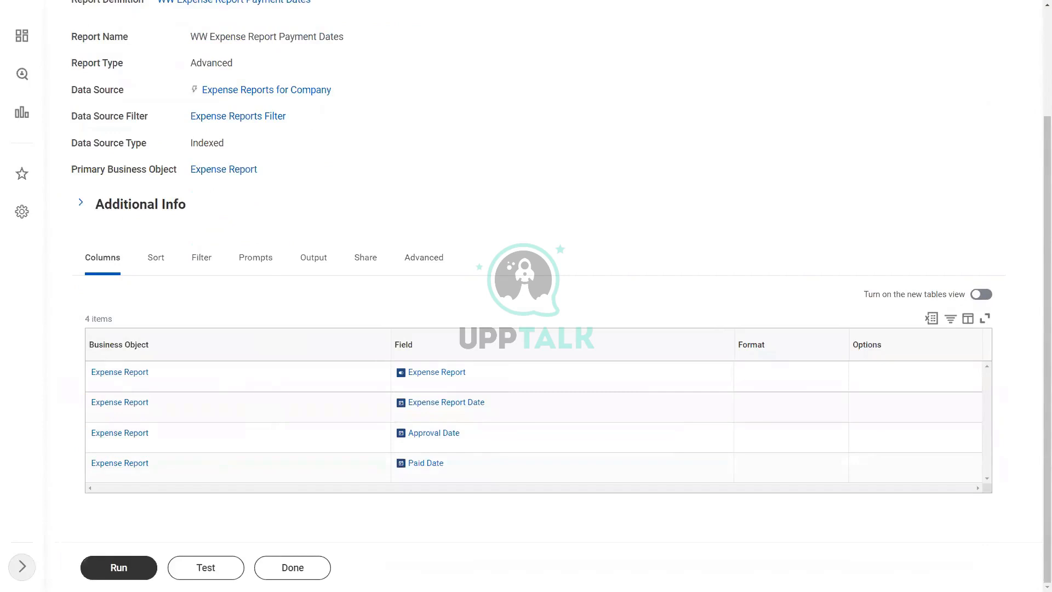
pyautogui.click(128, 570)
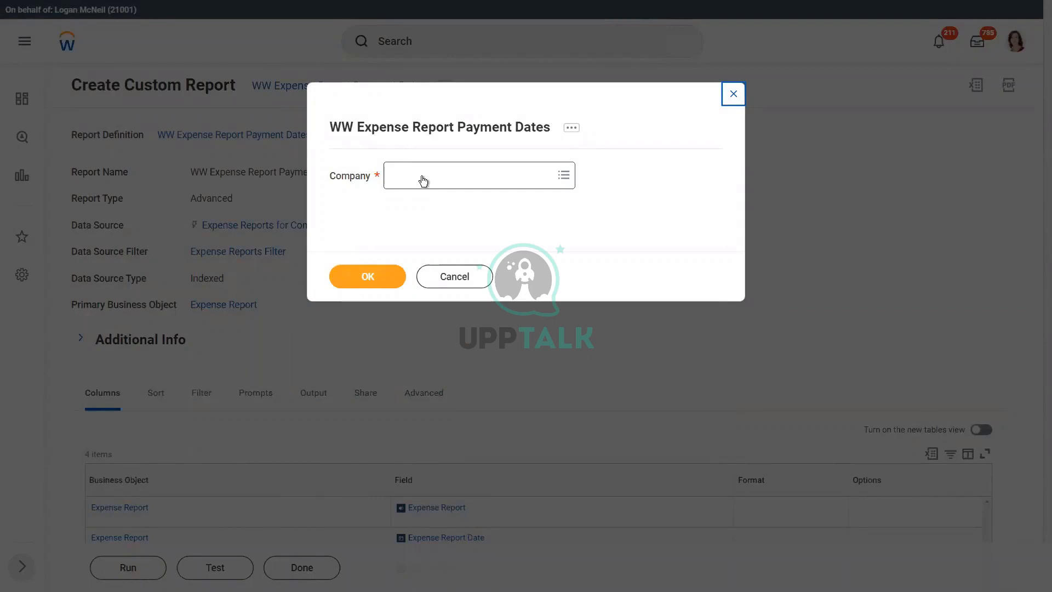
pyautogui.click(478, 183)
pyautogui.write('global m')
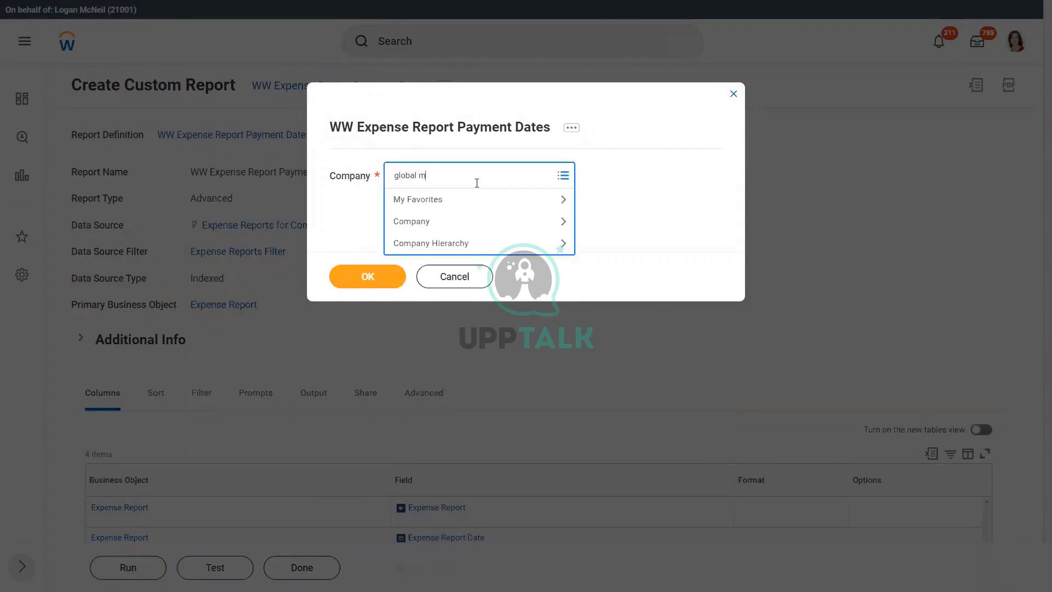
pyautogui.write('odern ser inc usa')
pyautogui.press('Return')
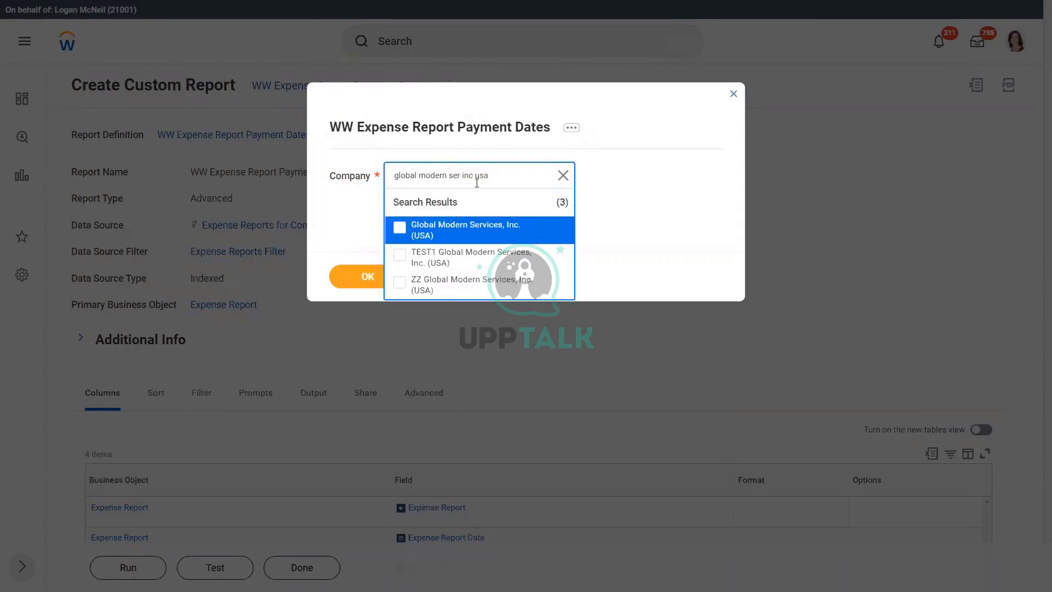
pyautogui.click(455, 236)
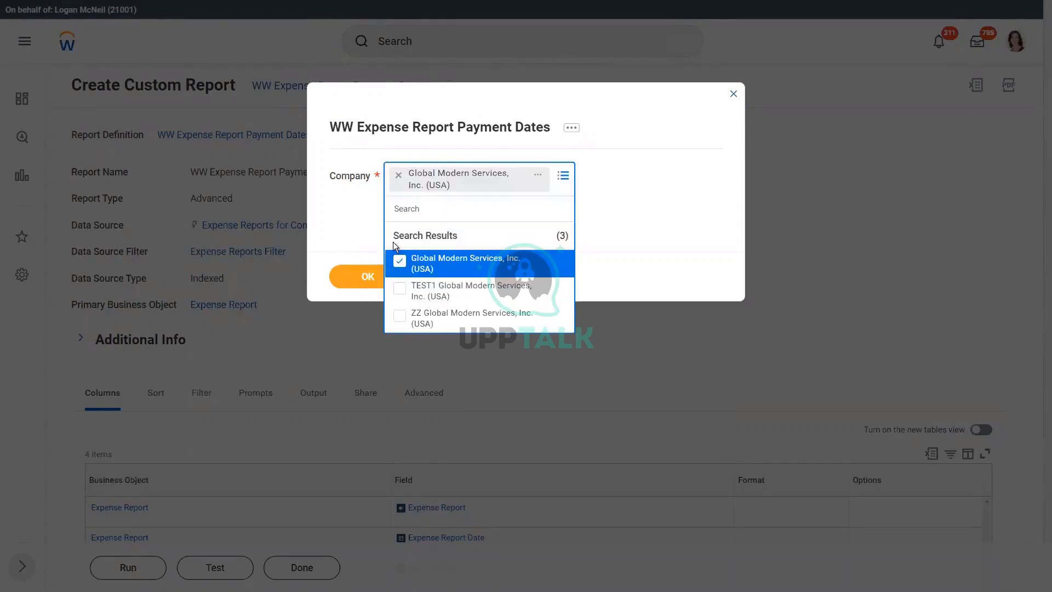
pyautogui.click(346, 241)
pyautogui.click(362, 276)
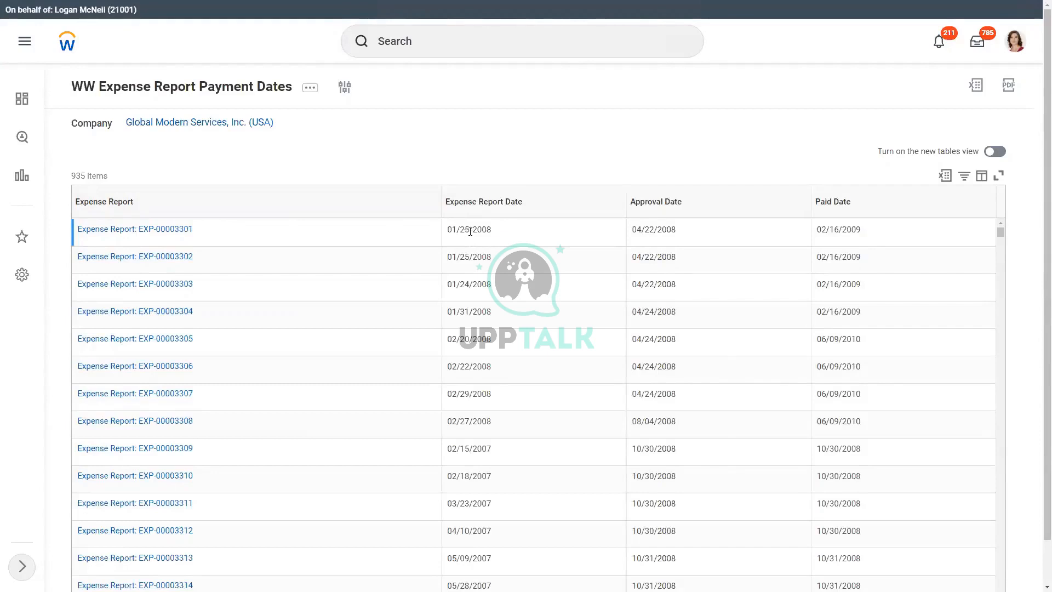
# - Compare the expense report, approval and paid dates across several rows of the report output
pyautogui.moveTo(468, 231); pyautogui.dragTo(452, 230)
pyautogui.click(485, 230)
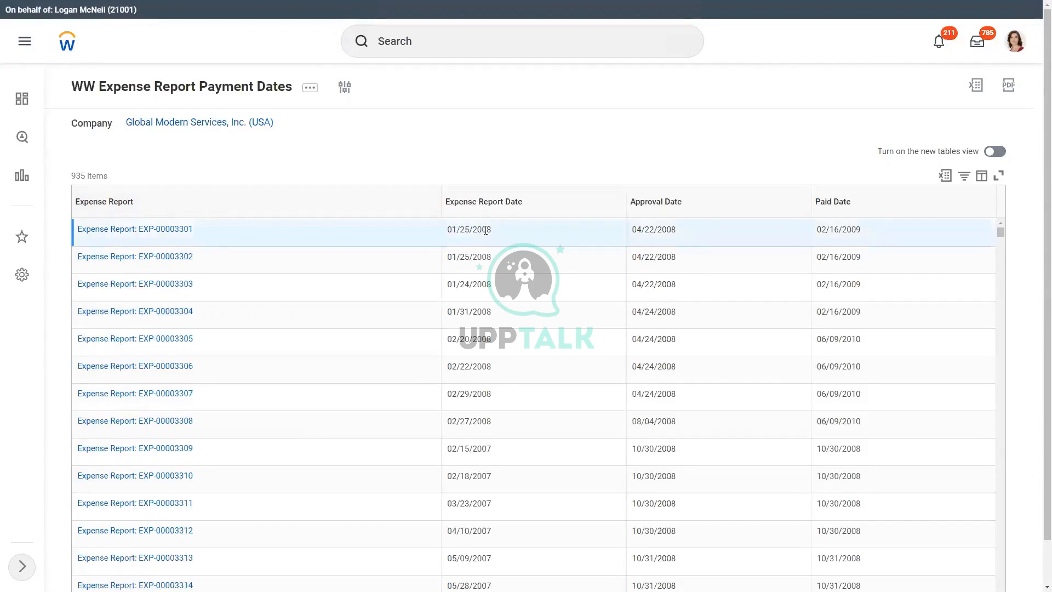
pyautogui.doubleClick(653, 228)
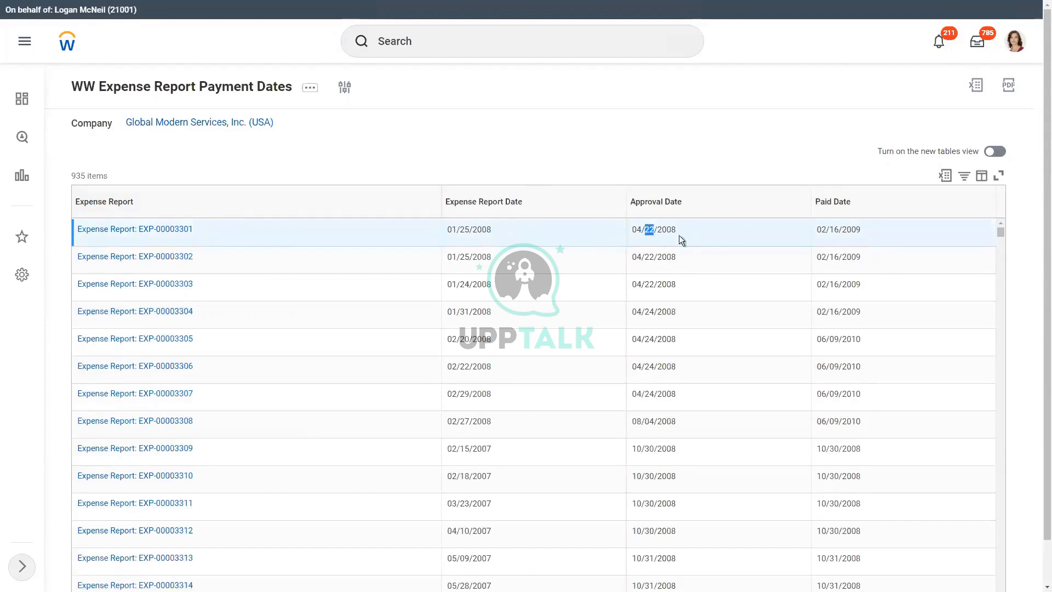
pyautogui.click(669, 230)
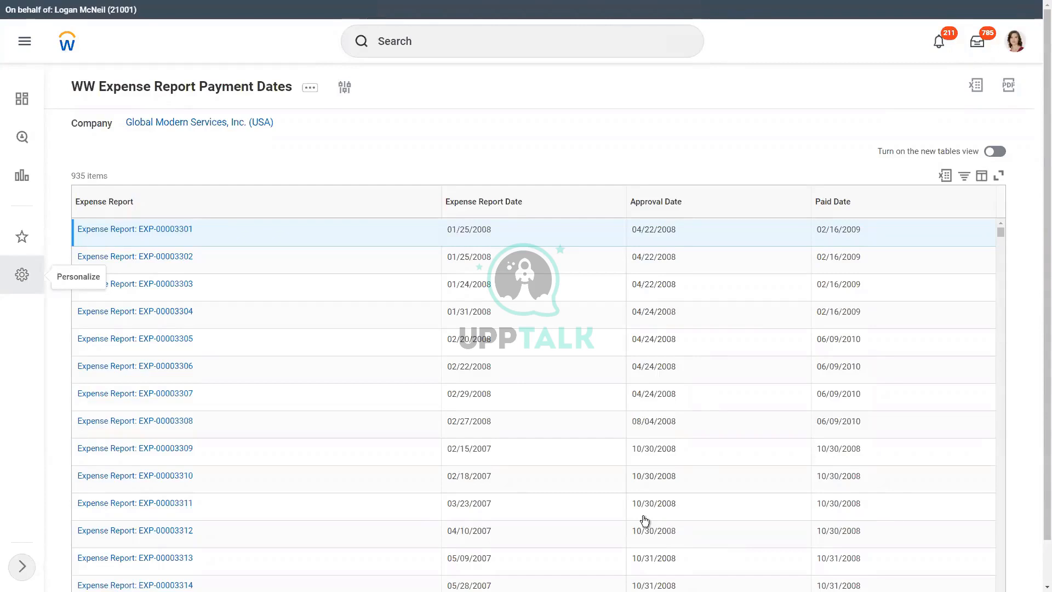
pyautogui.click(460, 504)
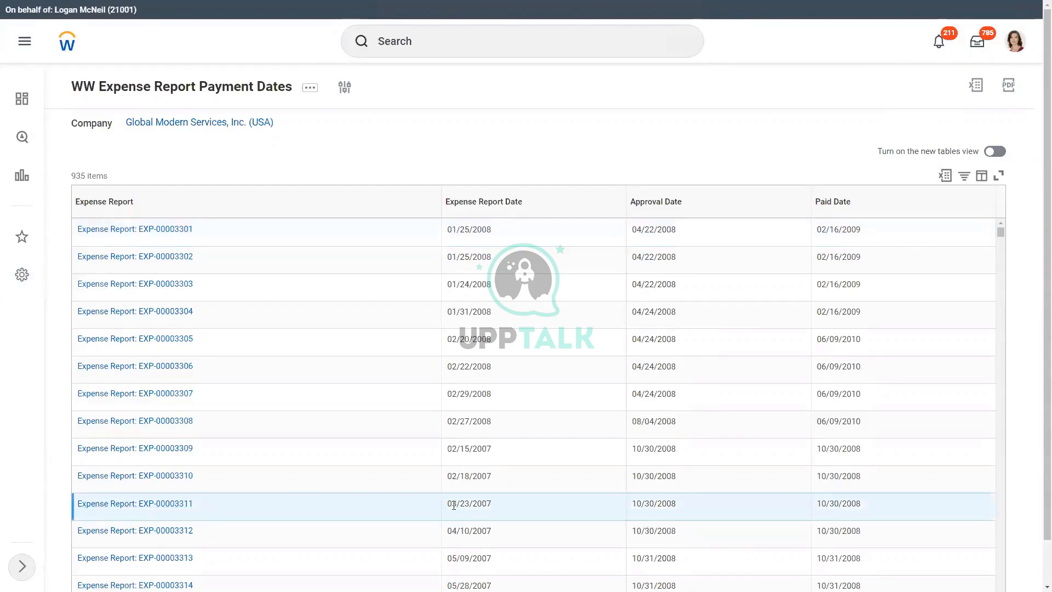
pyautogui.moveTo(450, 505); pyautogui.dragTo(492, 502)
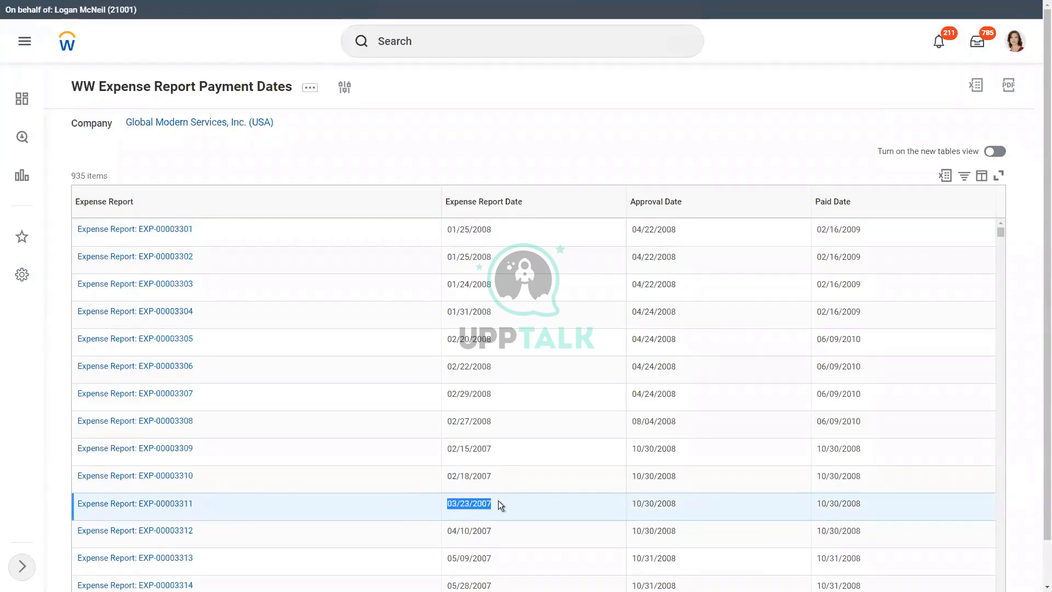
pyautogui.click(686, 506)
pyautogui.moveTo(676, 503); pyautogui.dragTo(658, 505)
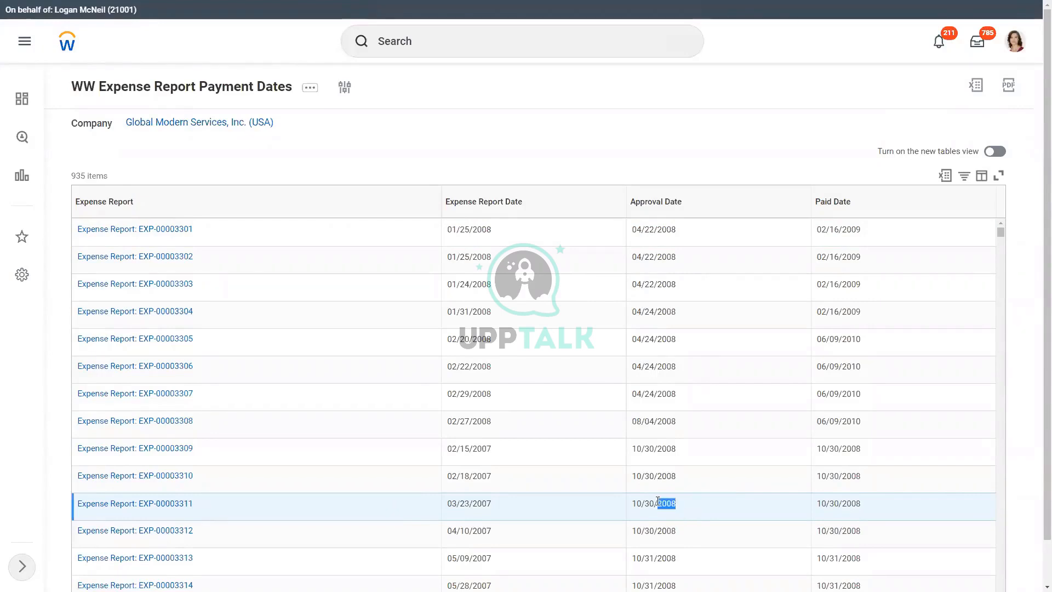
pyautogui.click(872, 508)
pyautogui.doubleClick(848, 509)
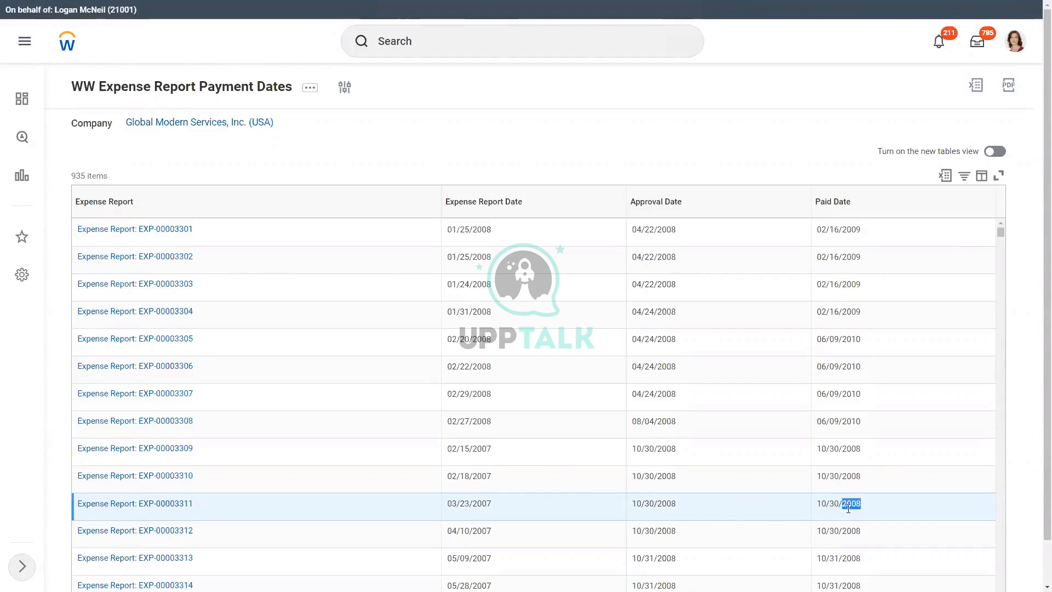
pyautogui.click(843, 505)
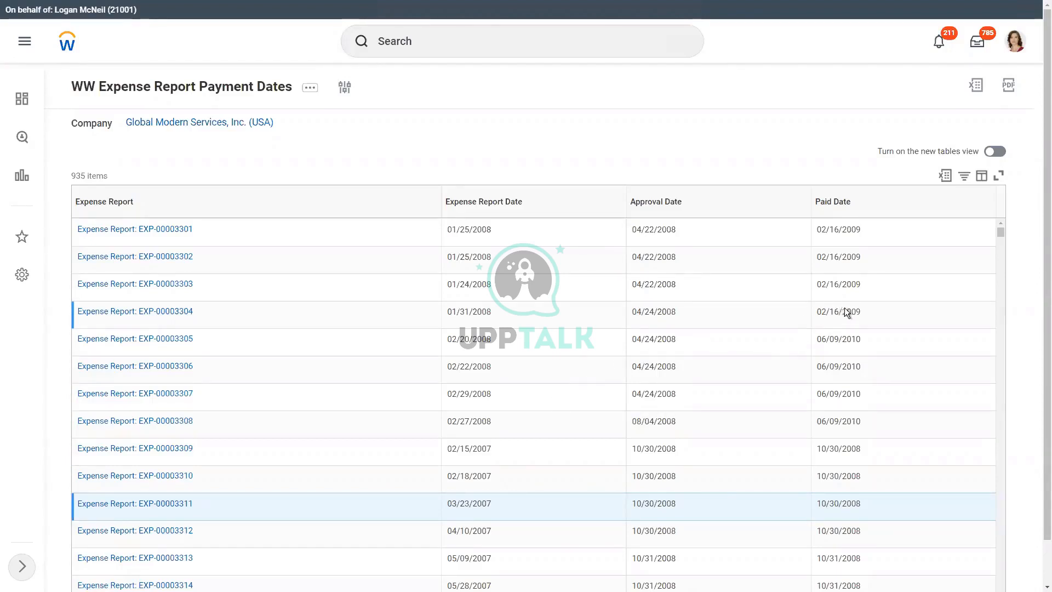
pyautogui.click(662, 312)
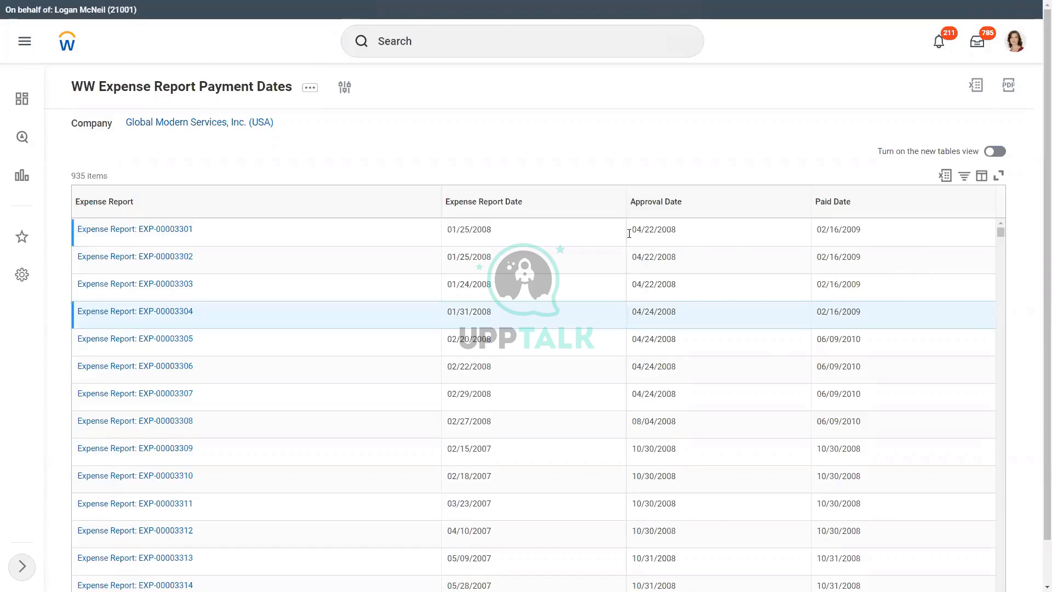
# - Compare the Approval Date and Paid Date of the first expense report in the output
pyautogui.moveTo(635, 228); pyautogui.dragTo(820, 238)
pyautogui.click(816, 228)
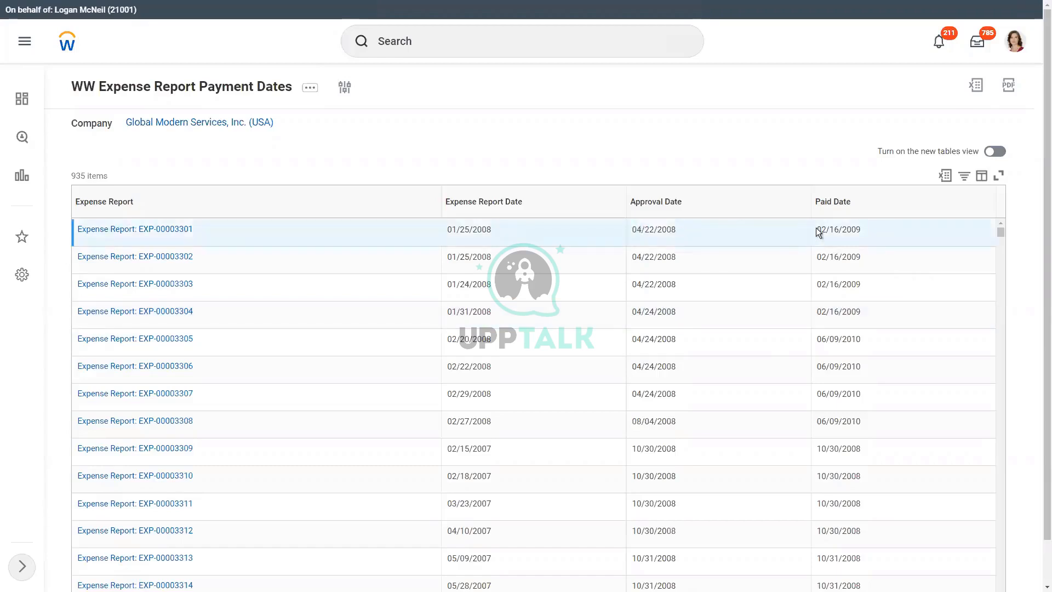
pyautogui.moveTo(817, 228); pyautogui.dragTo(860, 236)
pyautogui.click(859, 238)
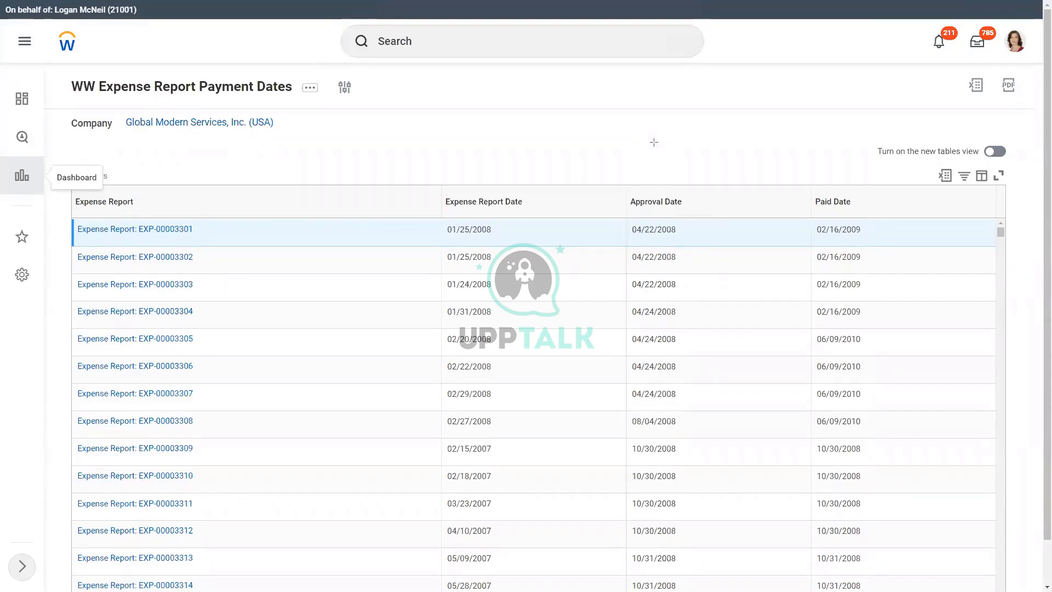
# - Annotate the span between the Approval Date and Paid Date columns with a double-headed arrow labelled "Difference" and clear the annotation
pyautogui.click(671, 163)
pyautogui.moveTo(746, 162); pyautogui.dragTo(833, 164)
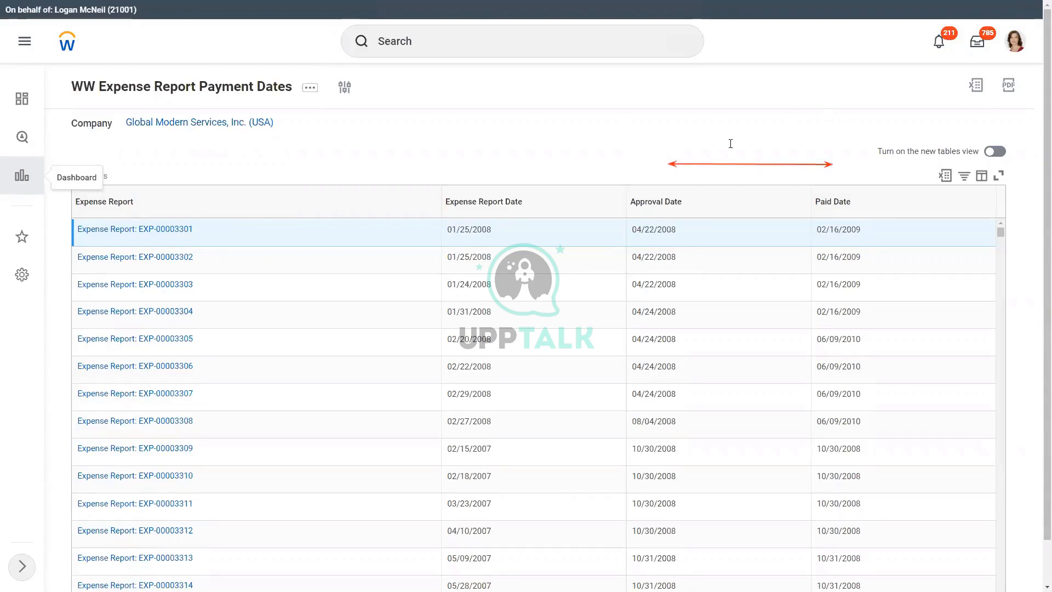
pyautogui.click(699, 150)
pyautogui.write('D')
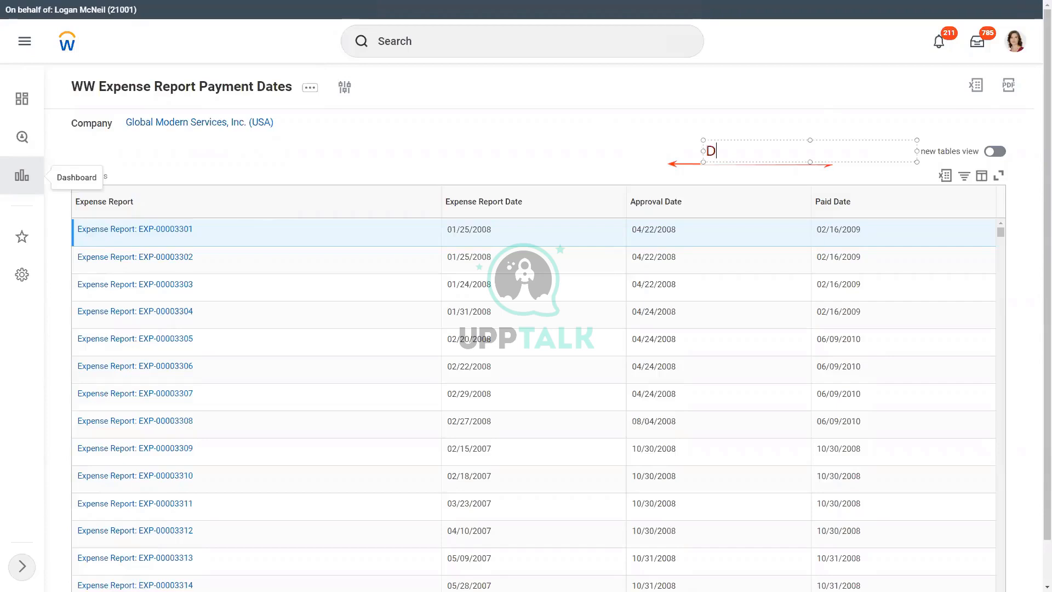
pyautogui.write('ifference')
pyautogui.click(508, 145)
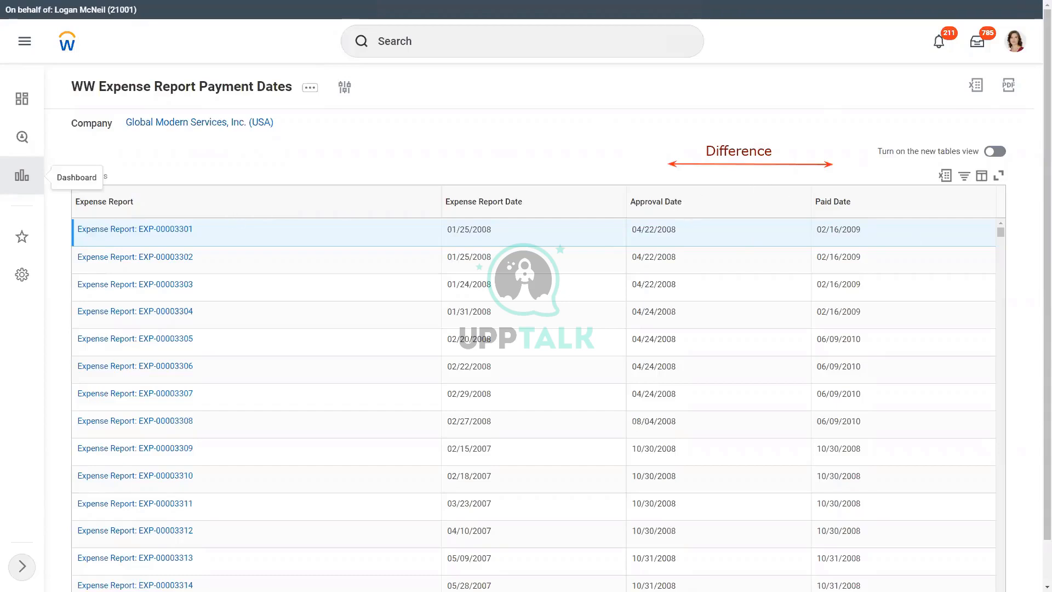
pyautogui.press('Escape')
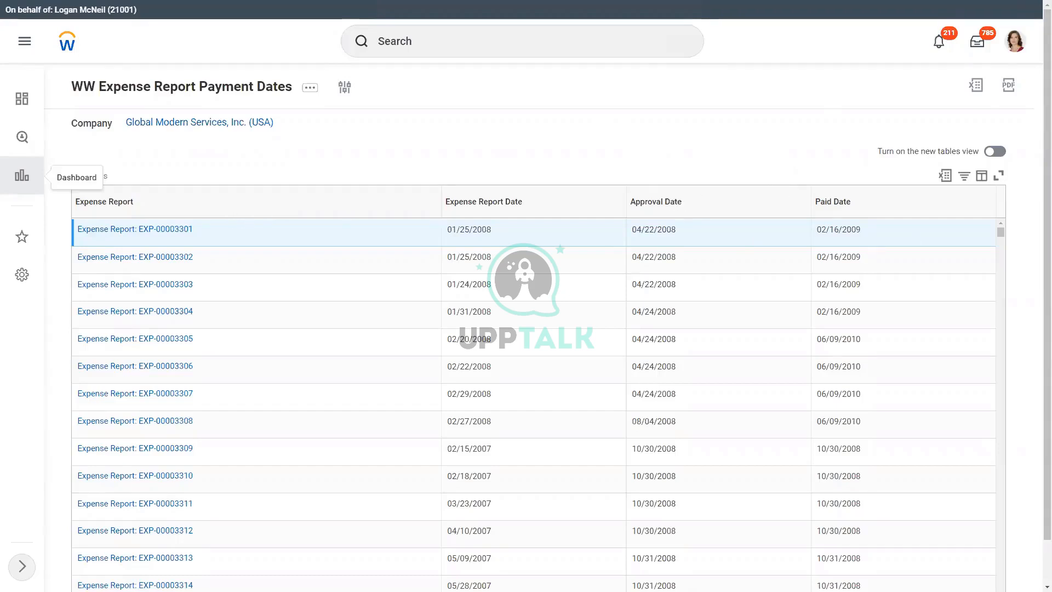